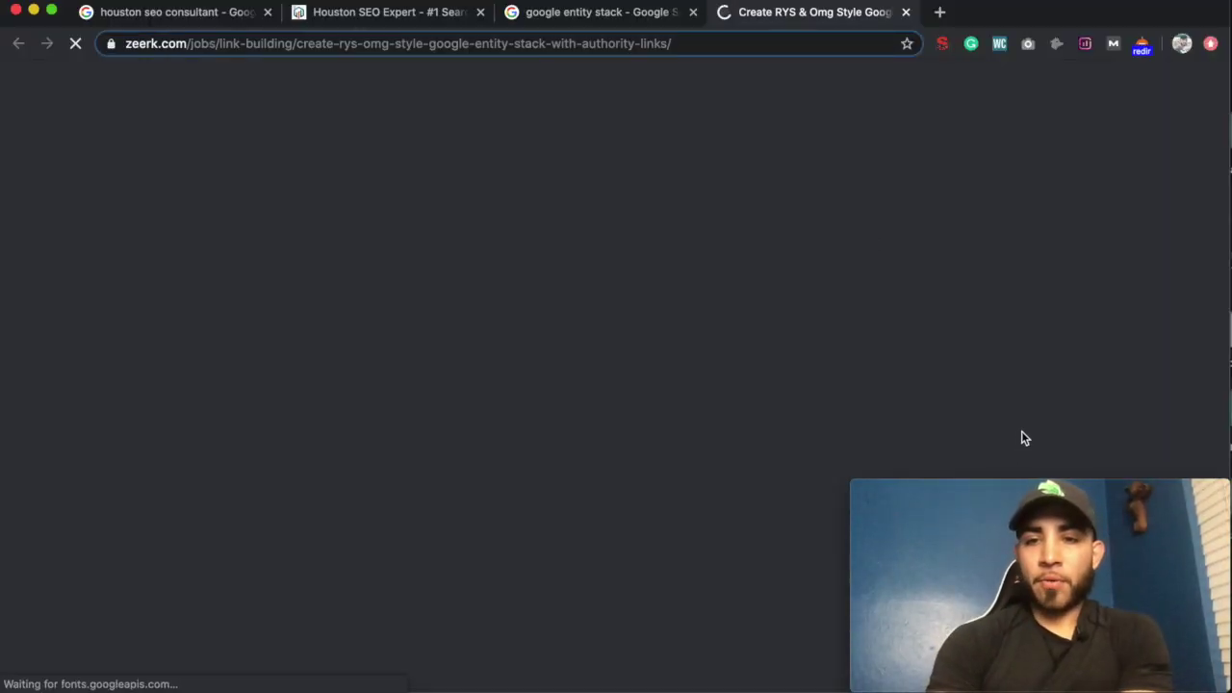
Browse the Zeerk gig description, then show gallery slide 2, the RYS & OMG Style graphic
{"action": "scroll", "coordinate": [640, 482], "scroll_direction": "down", "scroll_amount": 1}
{"action": "scroll", "coordinate": [640, 481], "scroll_direction": "down", "scroll_amount": 12}
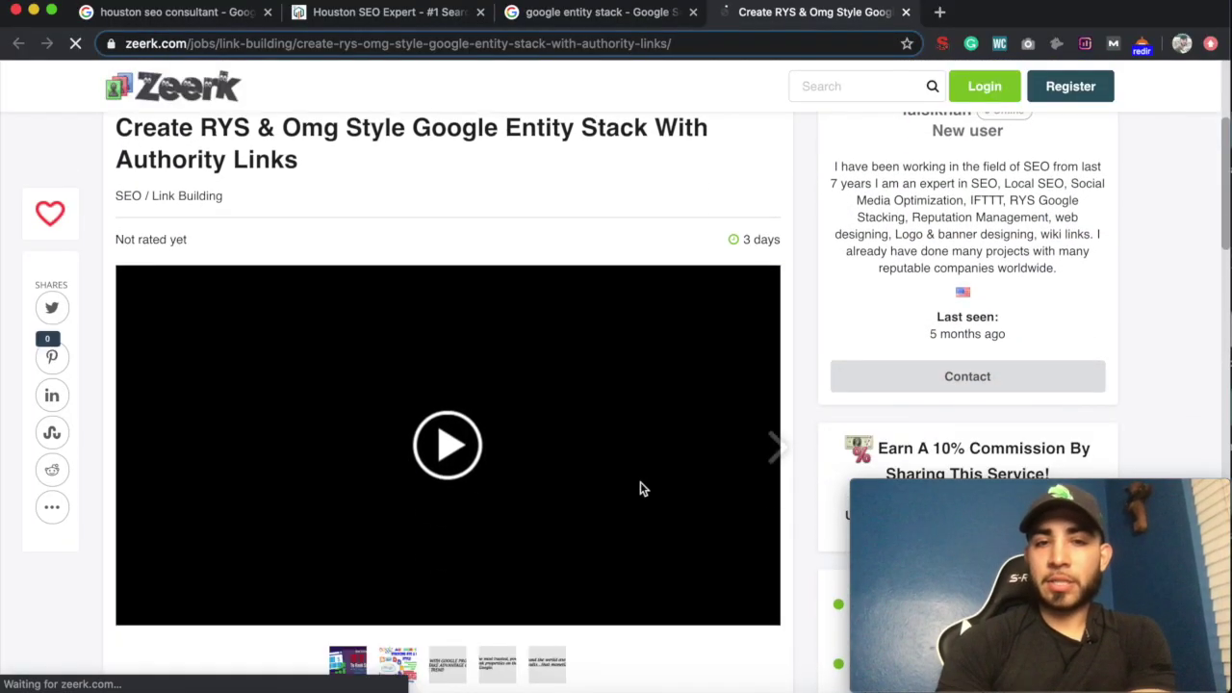
{"action": "scroll", "coordinate": [640, 481], "scroll_direction": "down", "scroll_amount": 8}
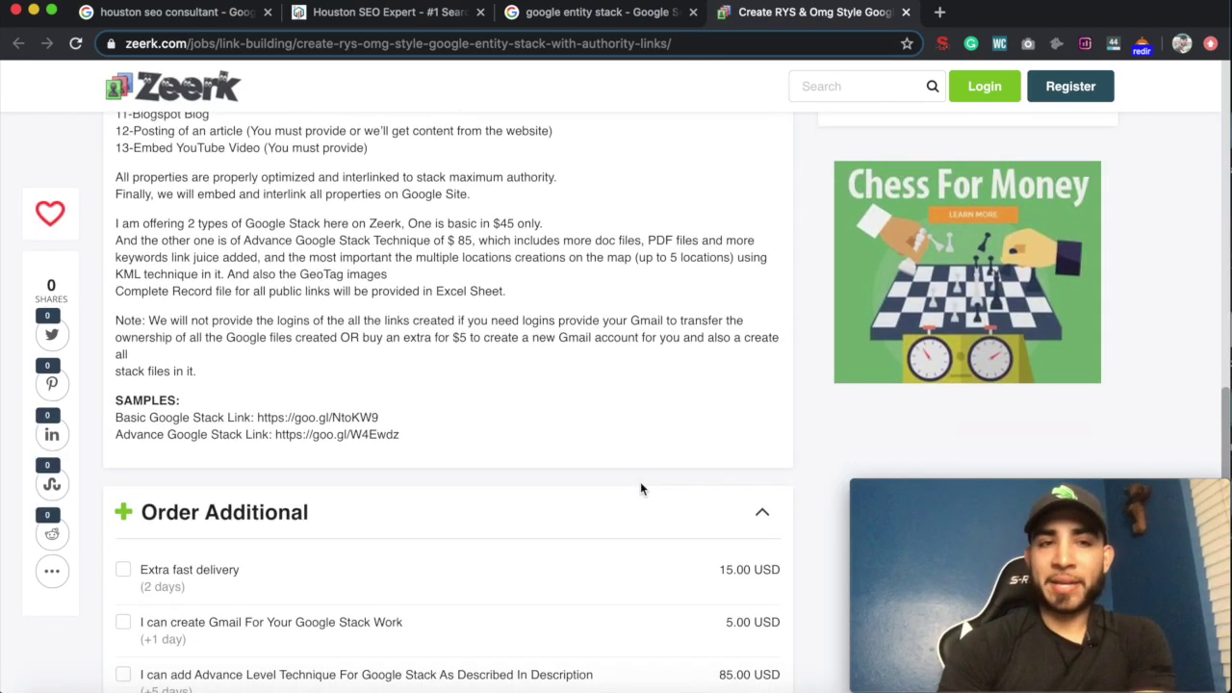
{"action": "scroll", "coordinate": [640, 481], "scroll_direction": "up", "scroll_amount": 15}
{"action": "scroll", "coordinate": [640, 481], "scroll_direction": "up", "scroll_amount": 6}
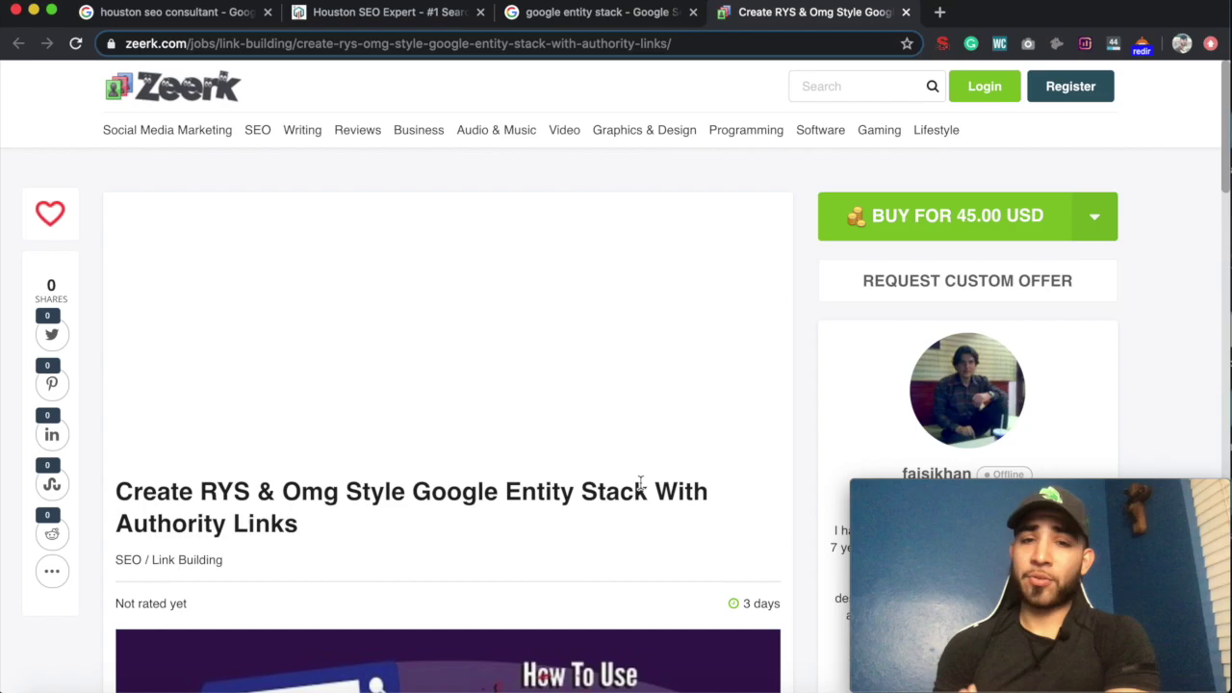
{"action": "scroll", "coordinate": [639, 486], "scroll_direction": "down", "scroll_amount": 10}
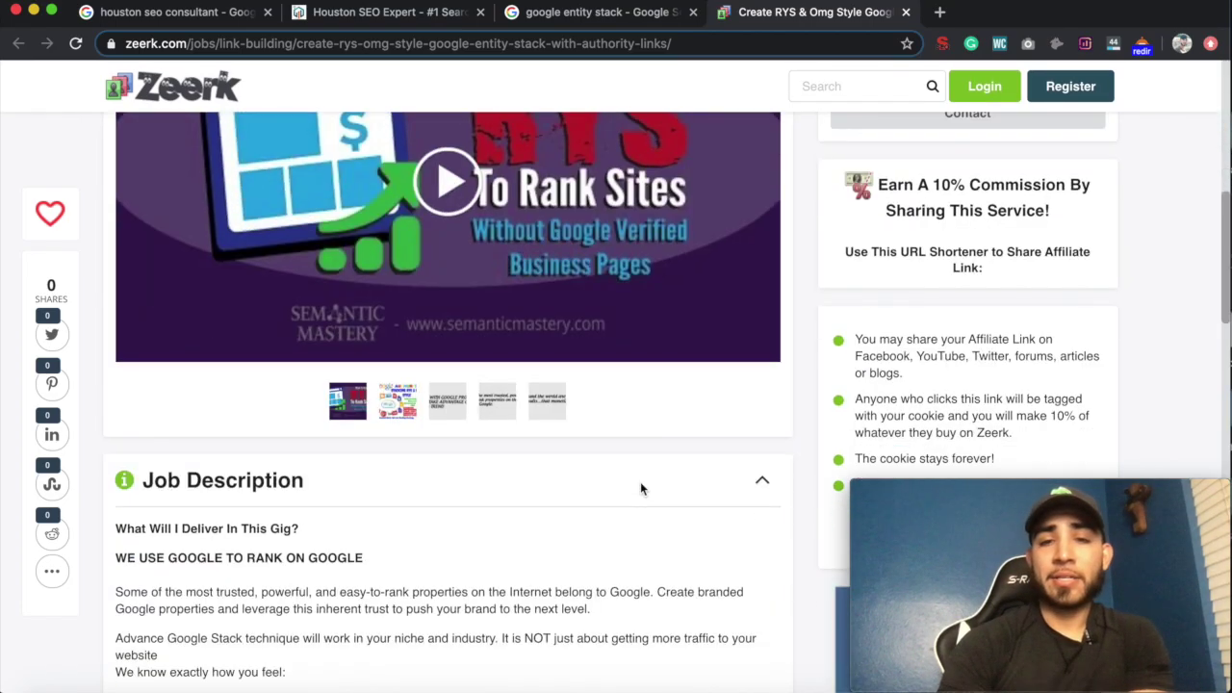
{"action": "scroll", "coordinate": [640, 486], "scroll_direction": "up", "scroll_amount": 8}
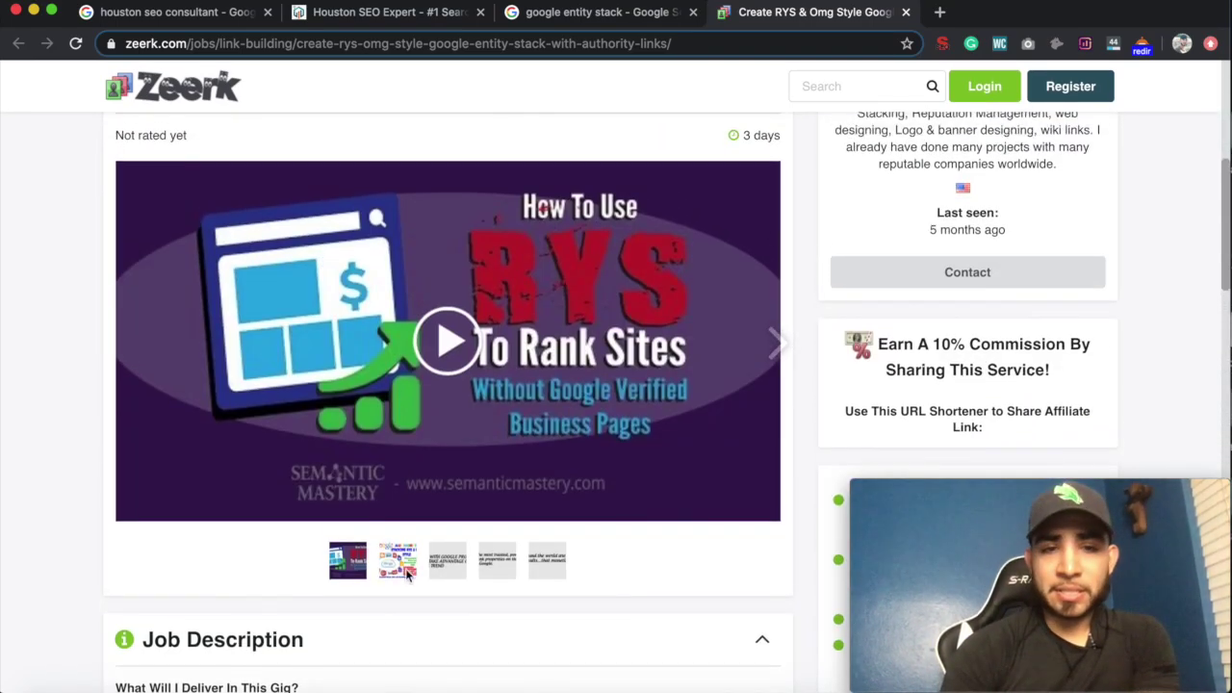
{"action": "left_click", "coordinate": [397, 556]}
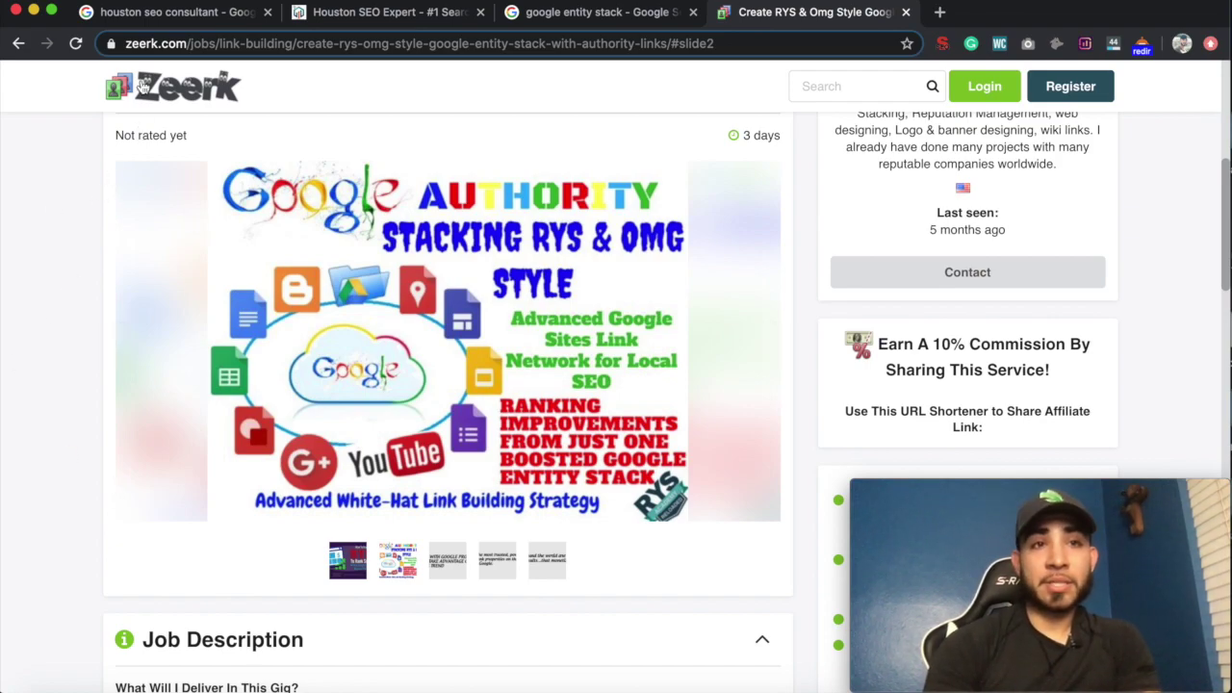
Go back to the first tab with the Google results for 'houston seo consultant'
{"action": "left_click", "coordinate": [166, 14]}
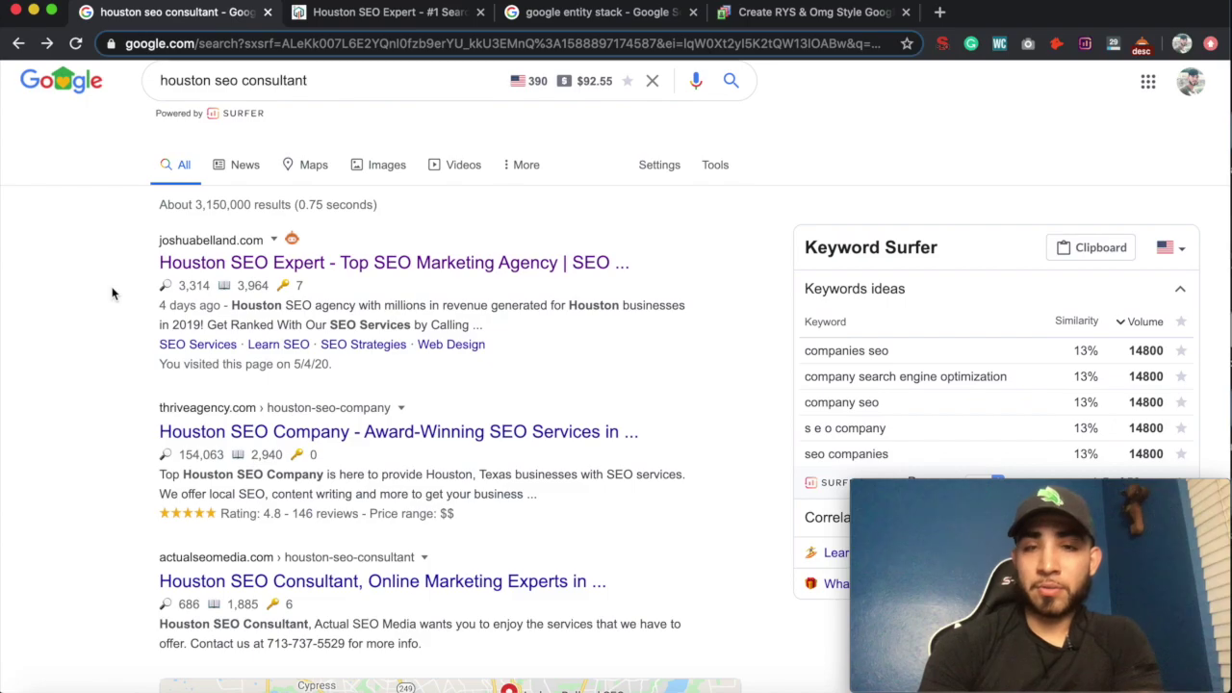
Scroll past the map pack and open the 'Houston SEO Consultant - Google Sites' result
{"action": "scroll", "coordinate": [111, 293], "scroll_direction": "down", "scroll_amount": 10}
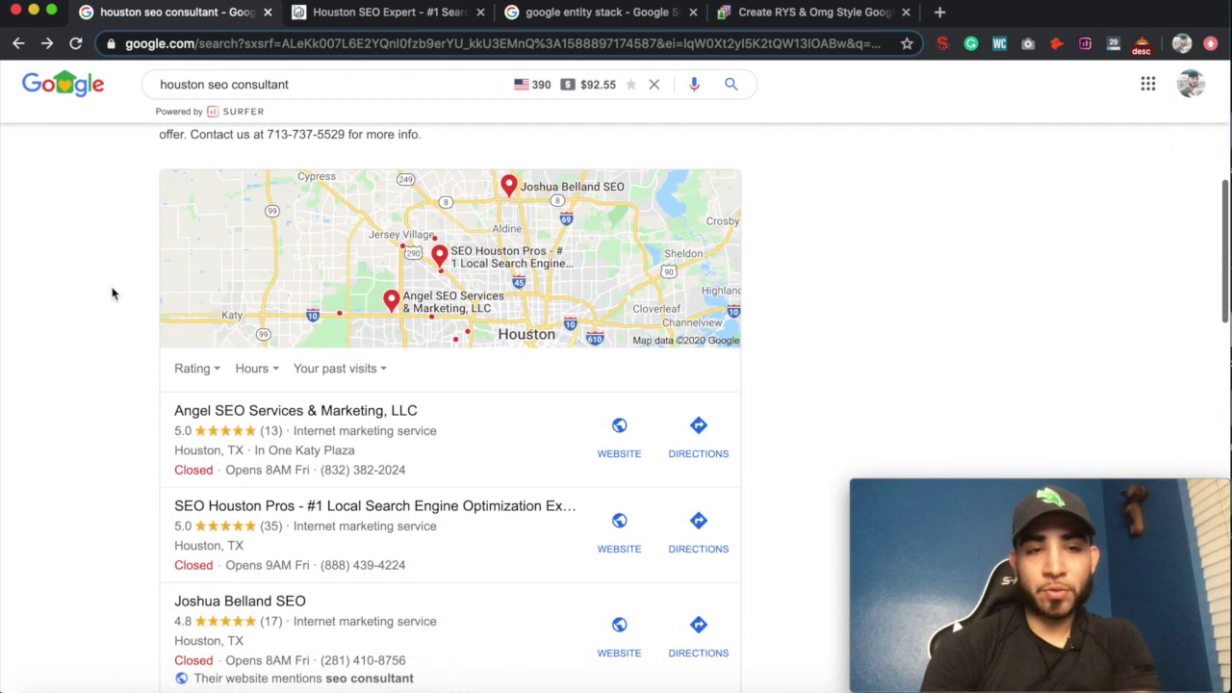
{"action": "scroll", "coordinate": [112, 294], "scroll_direction": "down", "scroll_amount": 17}
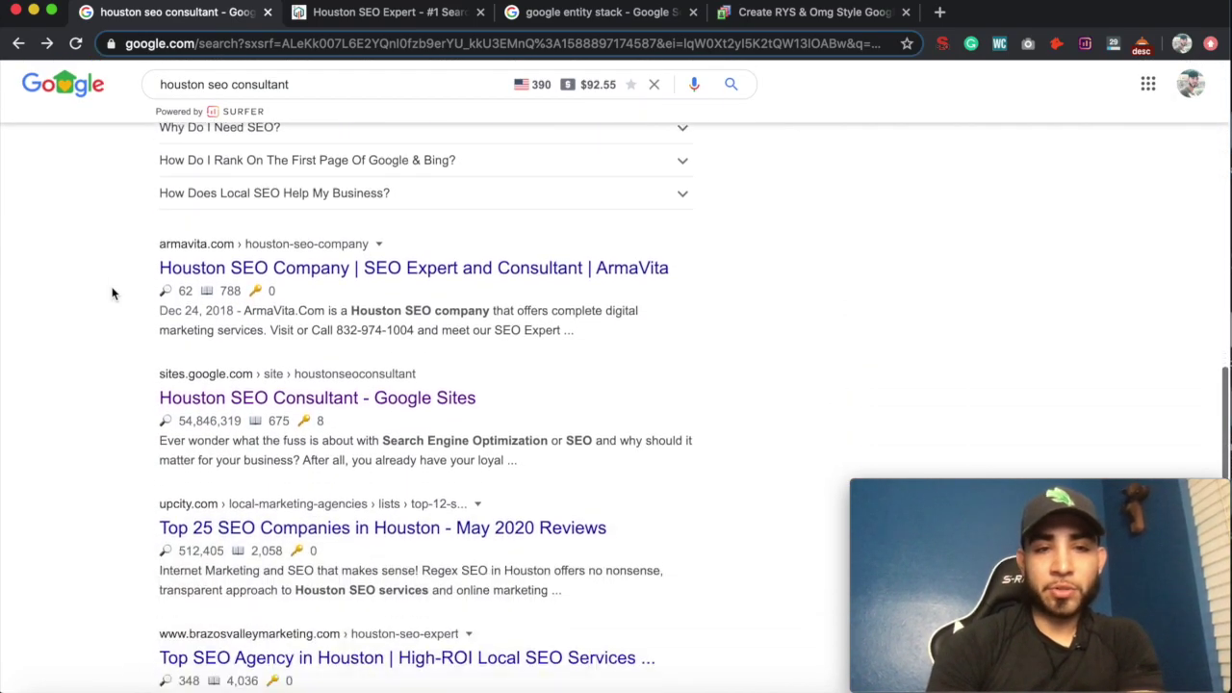
{"action": "scroll", "coordinate": [112, 293], "scroll_direction": "down", "scroll_amount": 2}
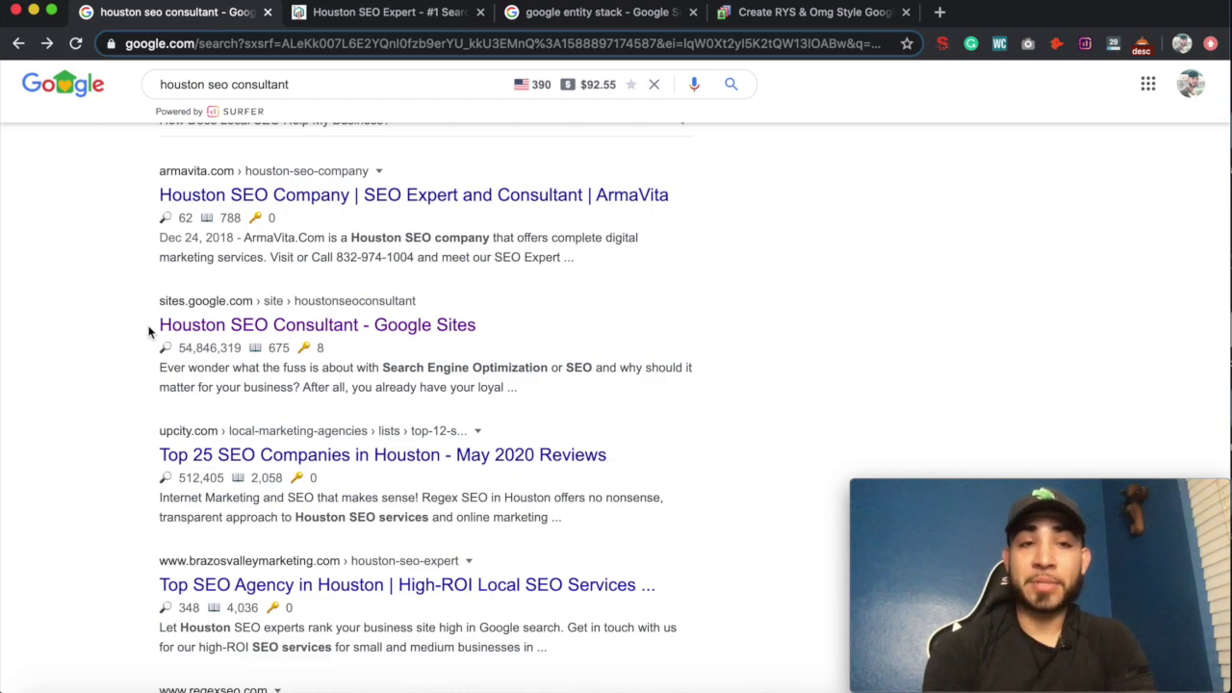
{"action": "left_click", "coordinate": [200, 328]}
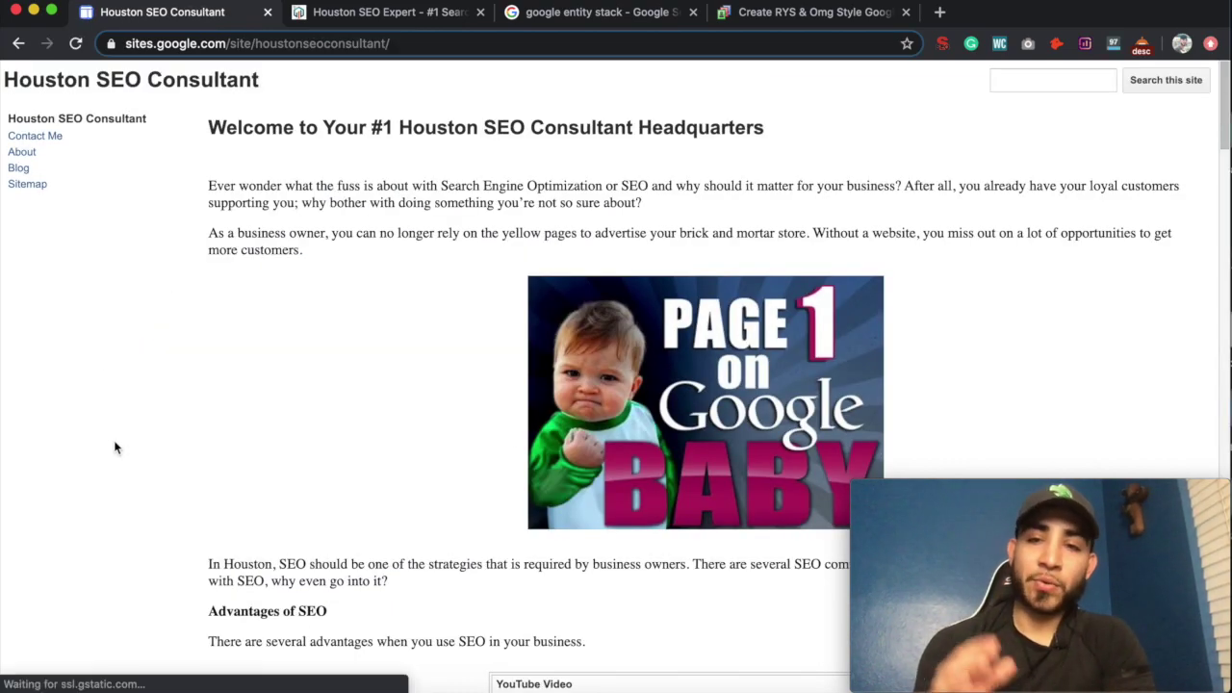
{"action": "left_click", "coordinate": [818, 14]}
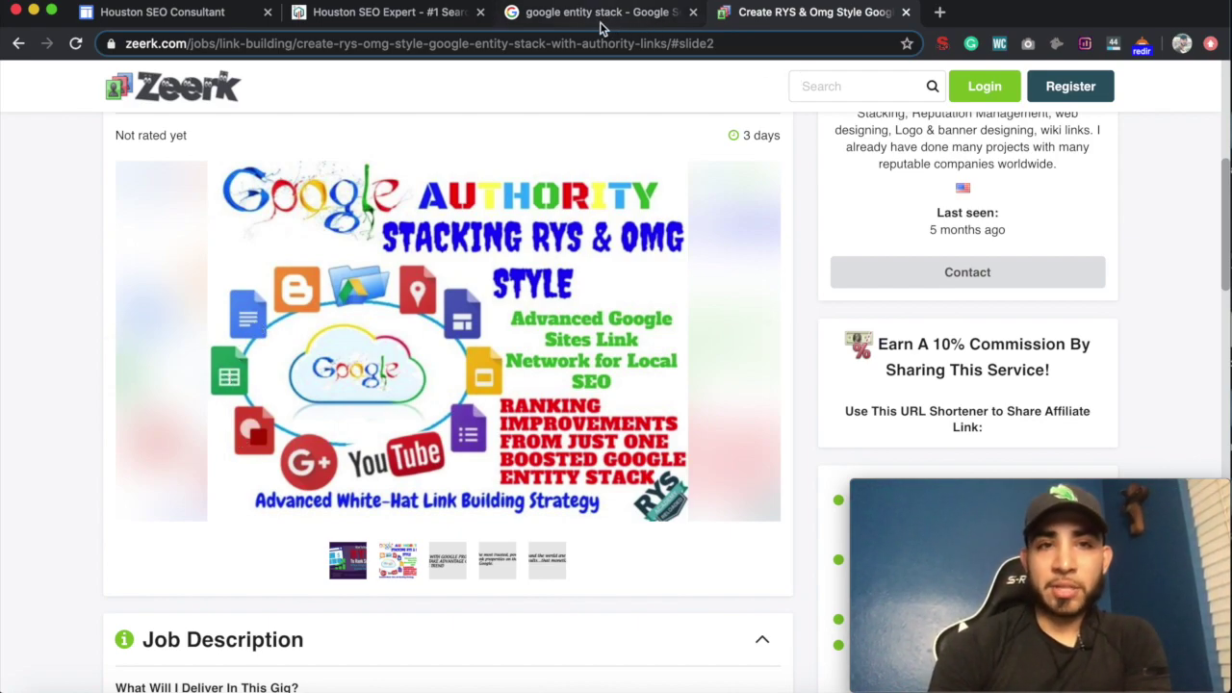
{"action": "left_click", "coordinate": [222, 14]}
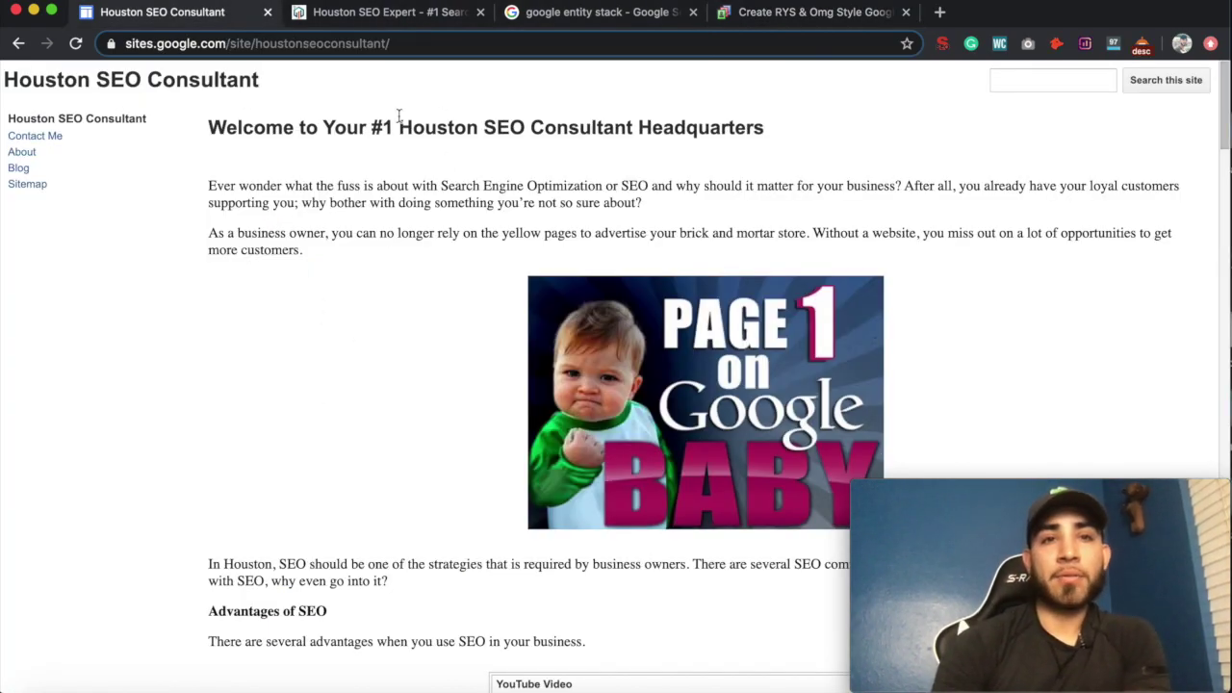
{"action": "left_click_drag", "start_coordinate": [400, 129], "coordinate": [633, 128]}
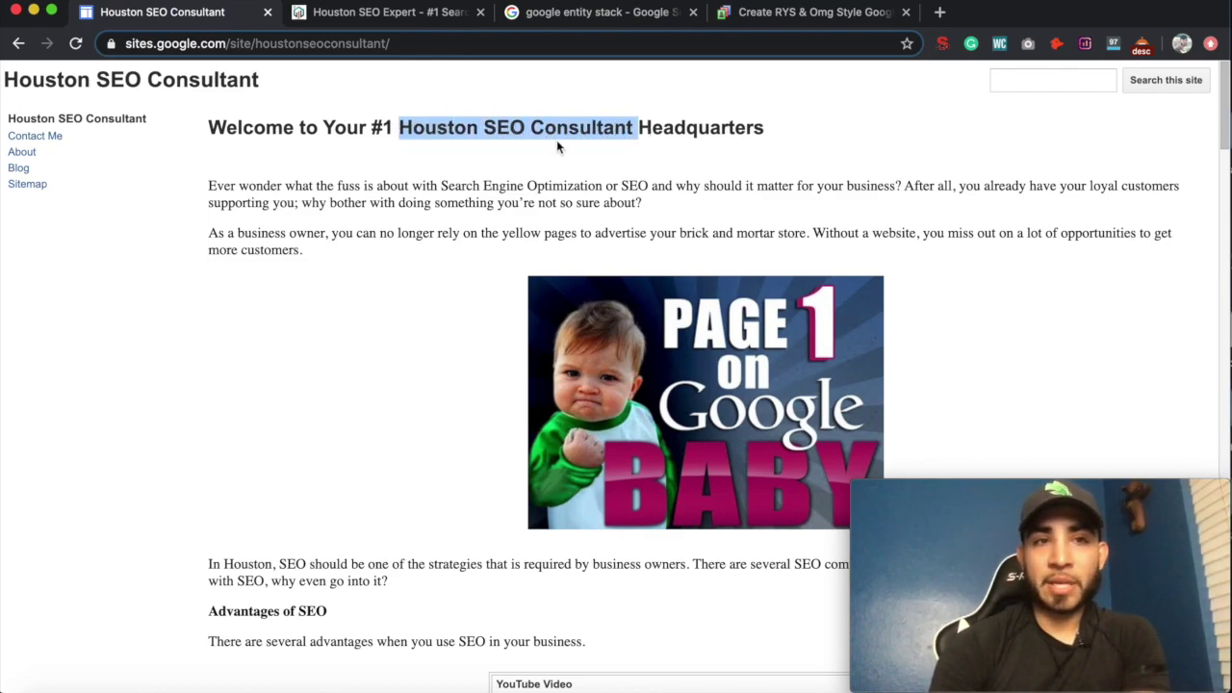
{"action": "left_click", "coordinate": [595, 189]}
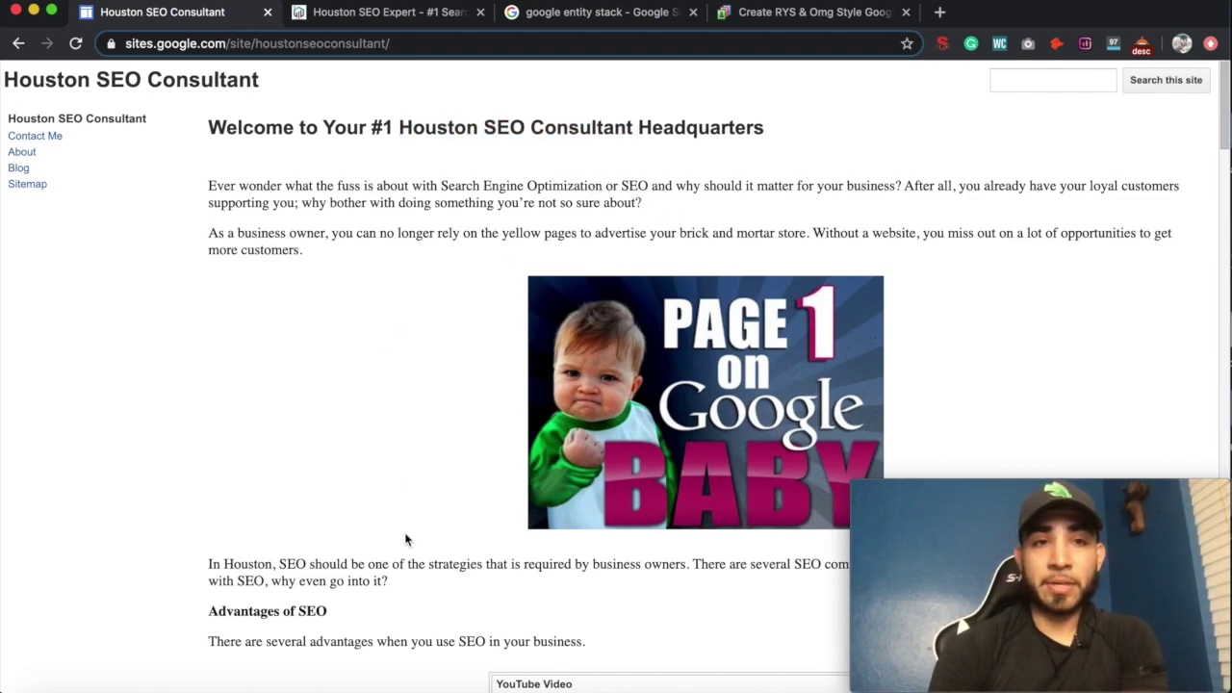
{"action": "scroll", "coordinate": [405, 538], "scroll_direction": "down", "scroll_amount": 5}
{"action": "scroll", "coordinate": [404, 536], "scroll_direction": "up", "scroll_amount": 4}
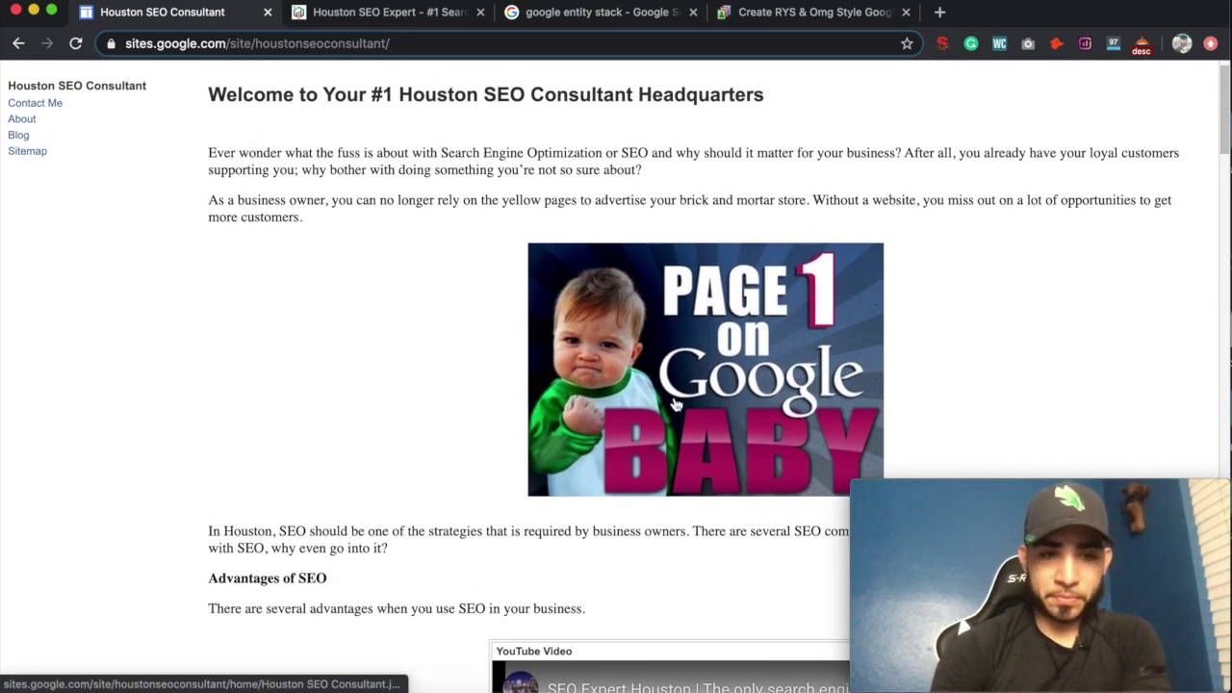
{"action": "left_click", "coordinate": [673, 354]}
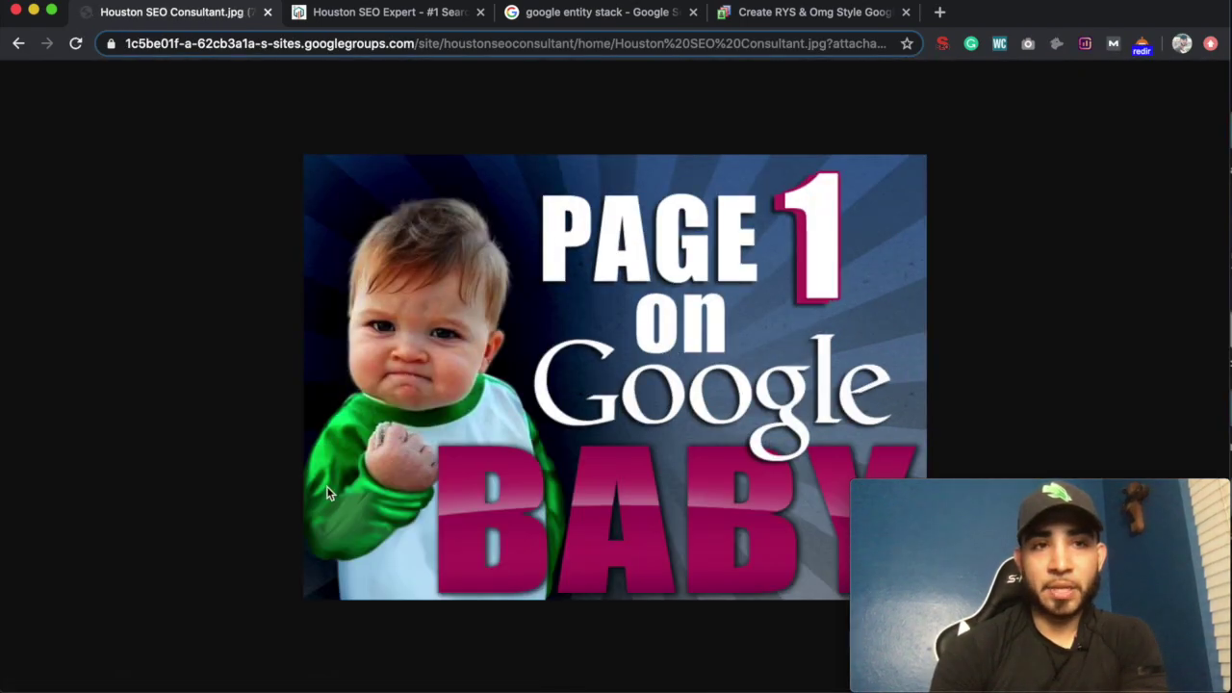
{"action": "left_click", "coordinate": [451, 43]}
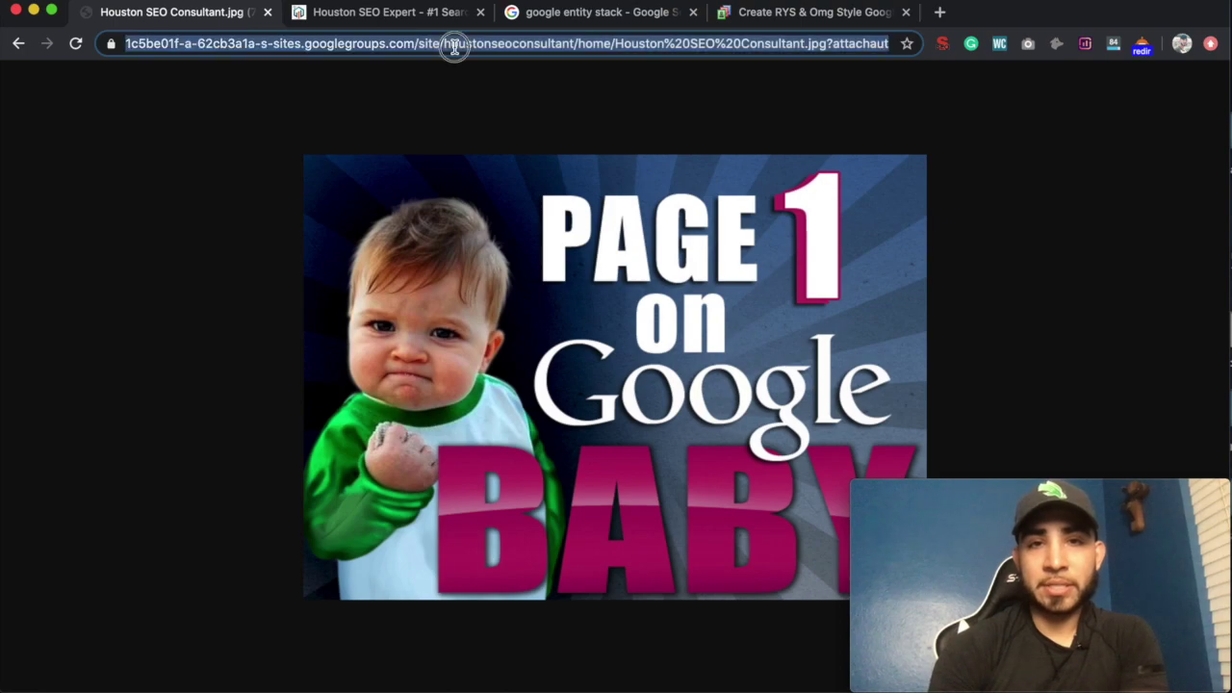
{"action": "left_click", "coordinate": [18, 44]}
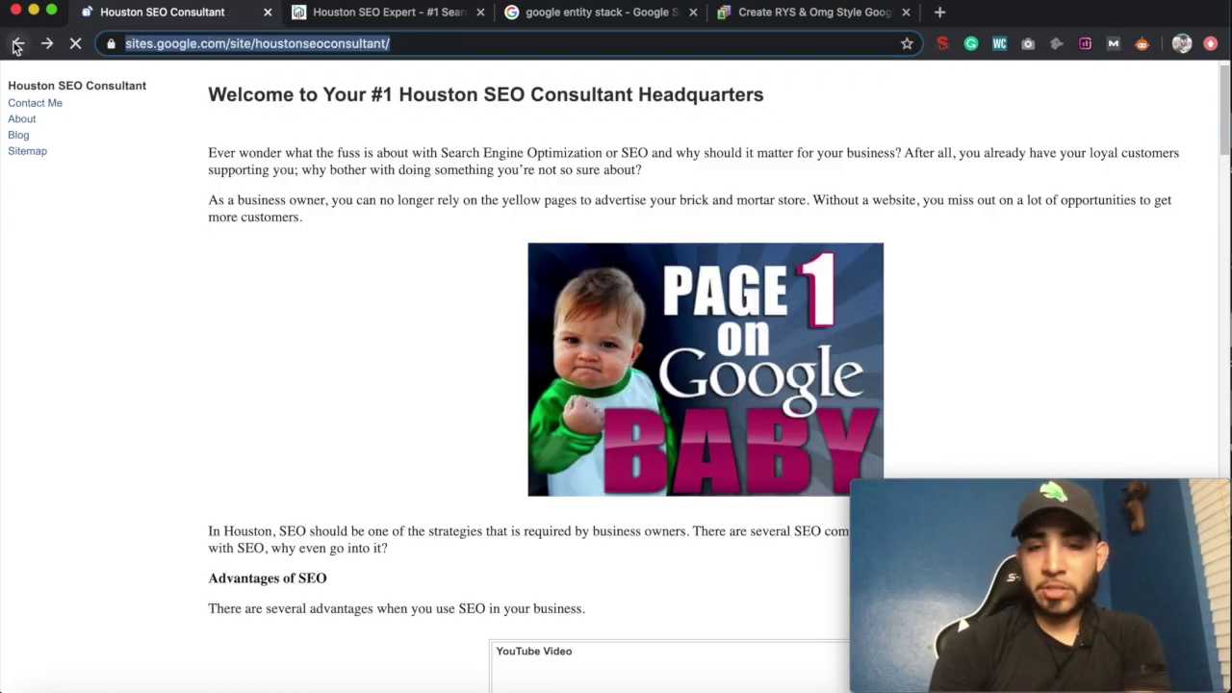
Play the embedded 'SEO Expert Houston' video, skip ahead to about 3:09 and pause at 3:10
{"action": "scroll", "coordinate": [448, 537], "scroll_direction": "down", "scroll_amount": 8}
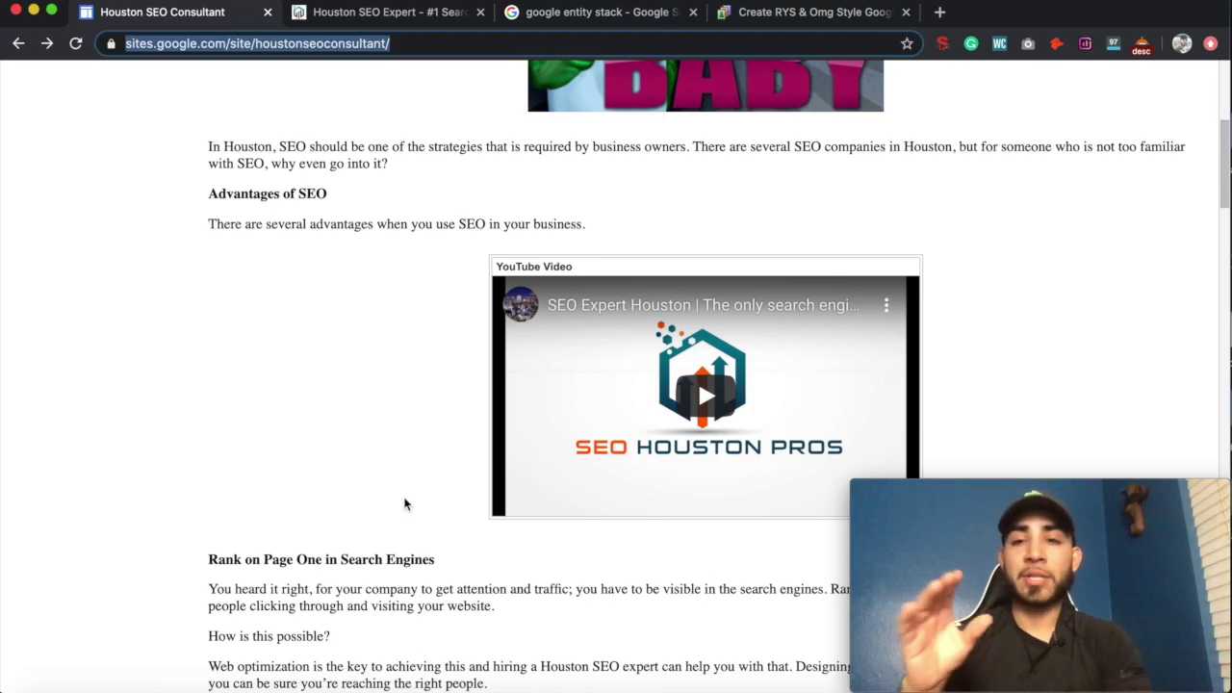
{"action": "scroll", "coordinate": [404, 504], "scroll_direction": "down", "scroll_amount": 2}
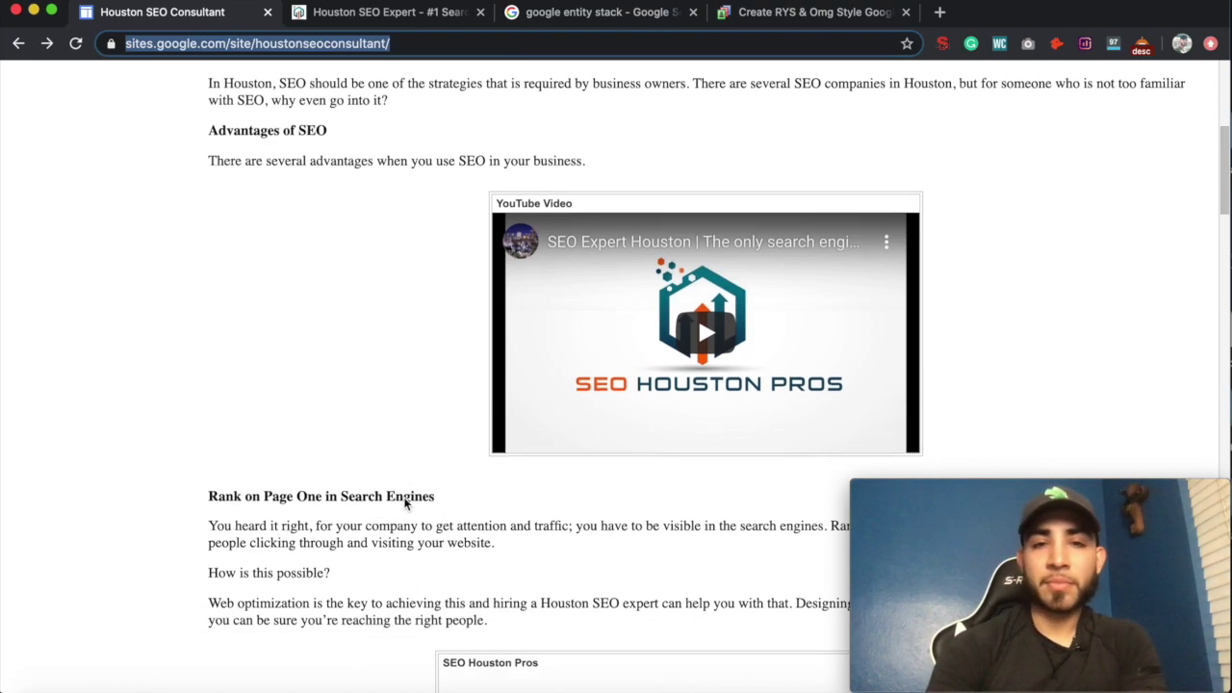
{"action": "left_click", "coordinate": [701, 306]}
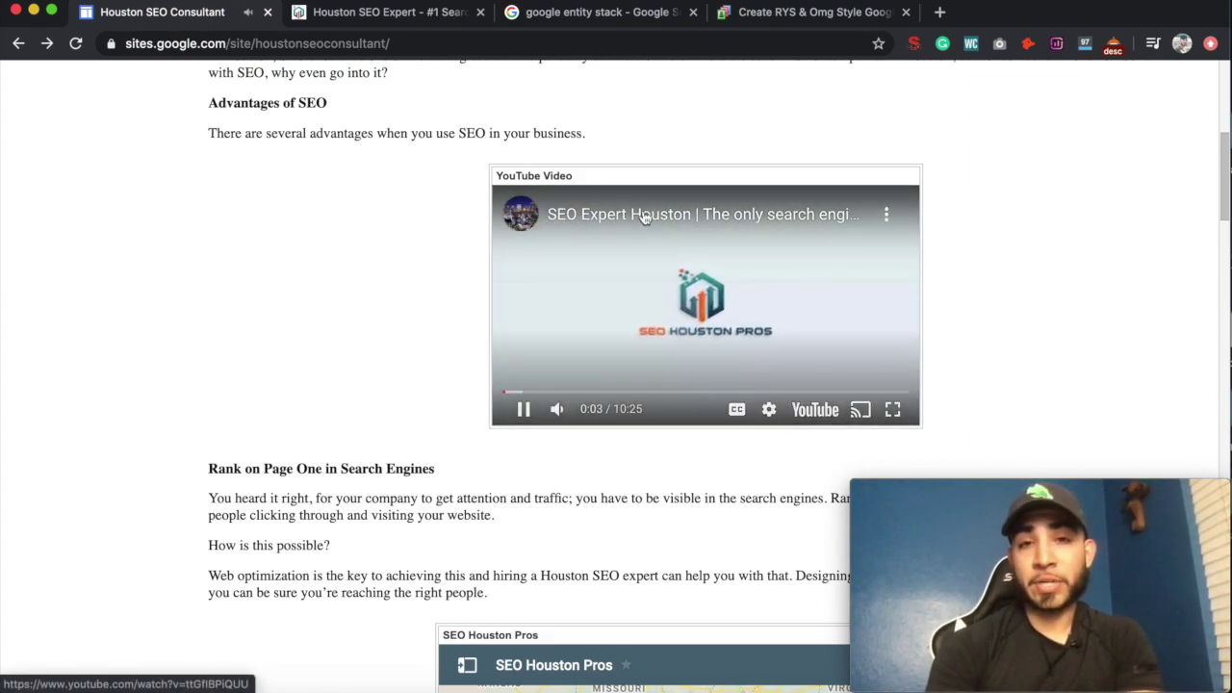
{"action": "mouse_move", "coordinate": [556, 419]}
{"action": "left_click_drag", "start_coordinate": [537, 392], "coordinate": [626, 391]}
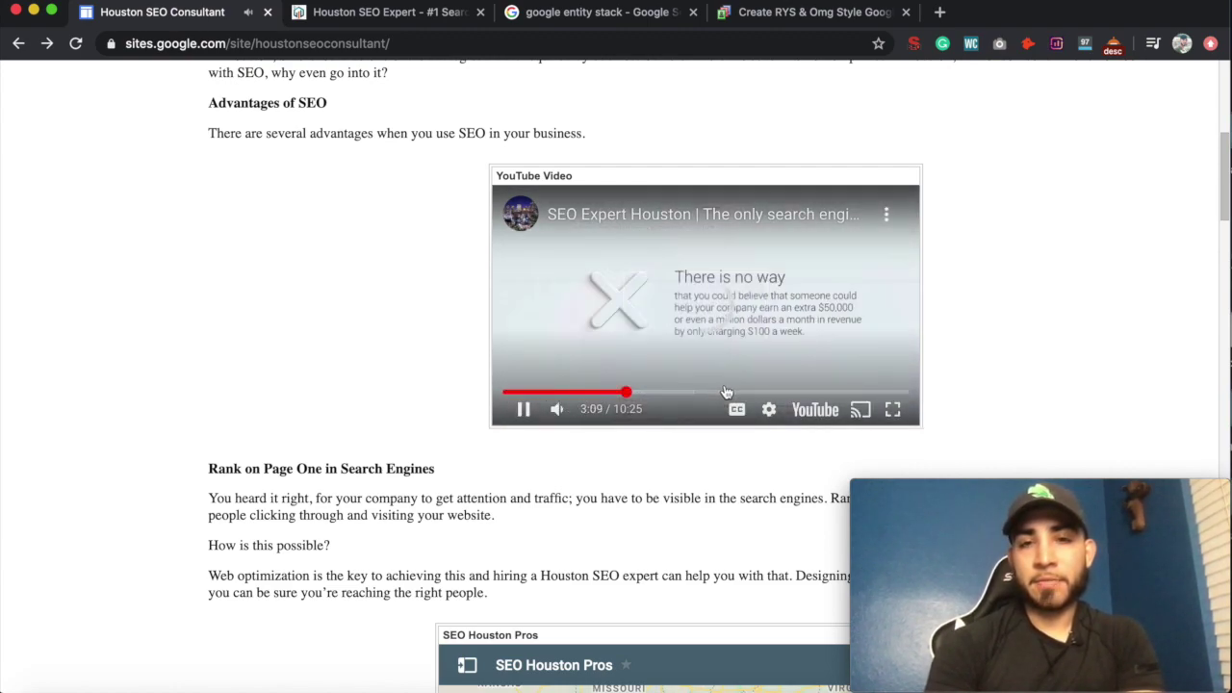
{"action": "left_click", "coordinate": [525, 409]}
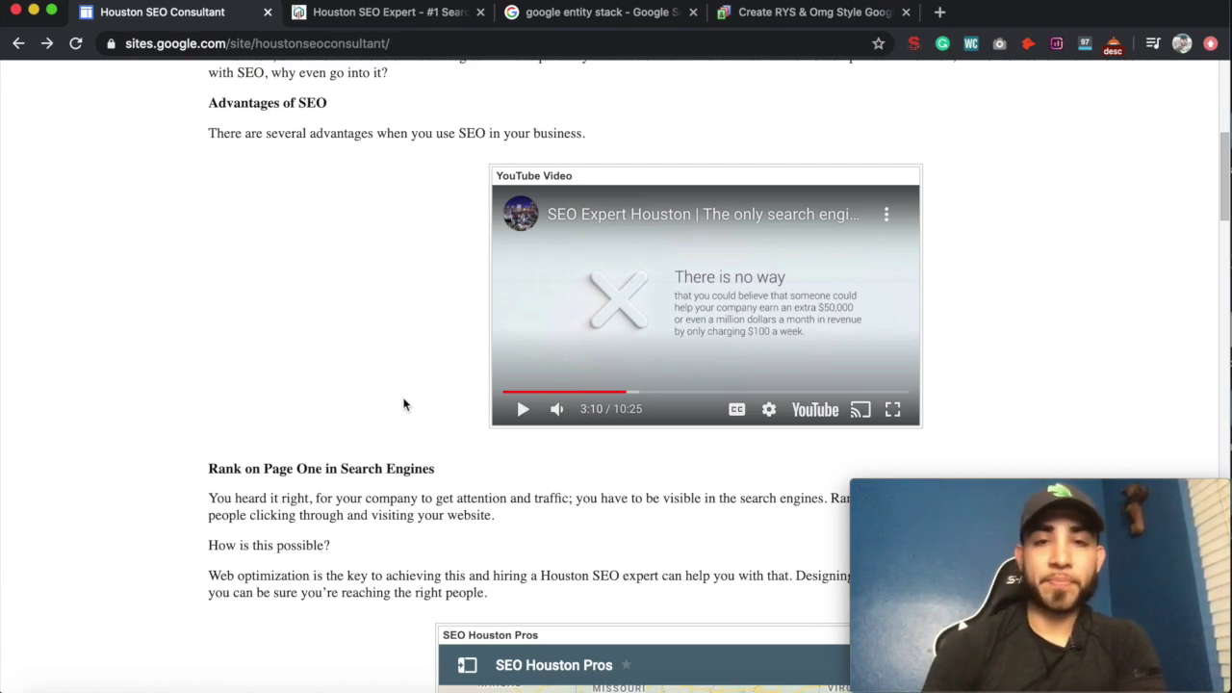
{"action": "scroll", "coordinate": [404, 404], "scroll_direction": "down", "scroll_amount": 5}
{"action": "scroll", "coordinate": [404, 404], "scroll_direction": "down", "scroll_amount": 5}
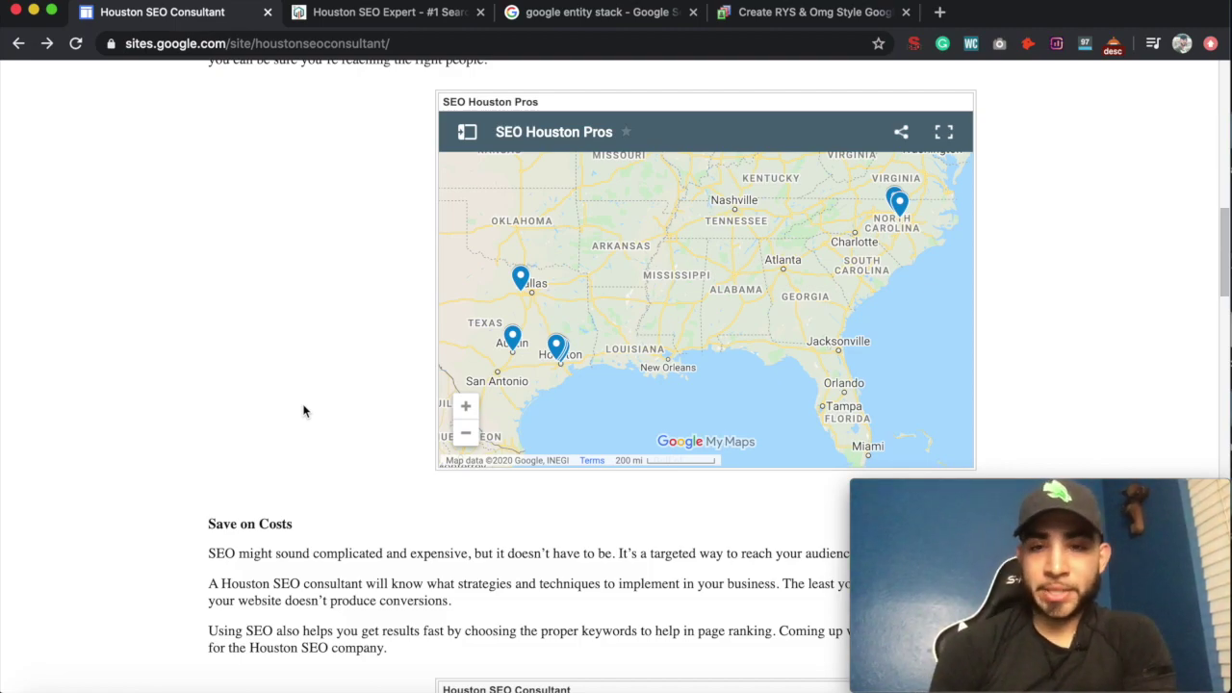
{"action": "scroll", "coordinate": [303, 411], "scroll_direction": "down", "scroll_amount": 4}
{"action": "scroll", "coordinate": [303, 411], "scroll_direction": "down", "scroll_amount": 6}
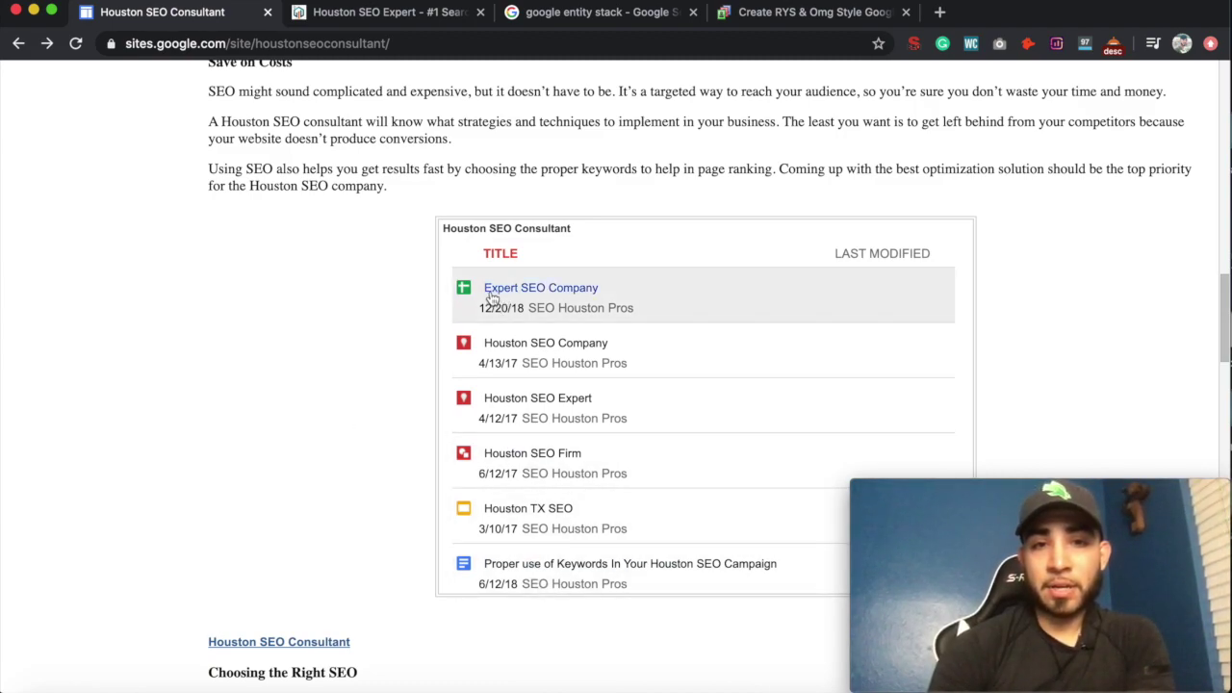
{"action": "scroll", "coordinate": [511, 505], "scroll_direction": "down", "scroll_amount": 3}
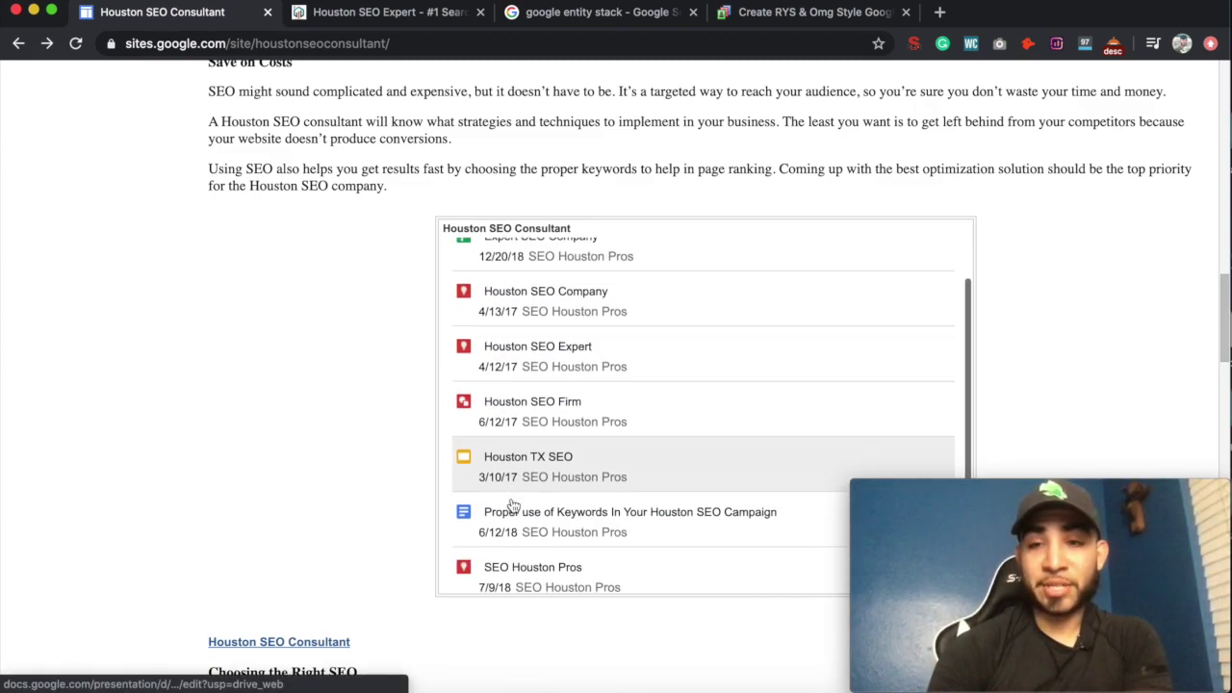
{"action": "scroll", "coordinate": [511, 503], "scroll_direction": "up", "scroll_amount": 3}
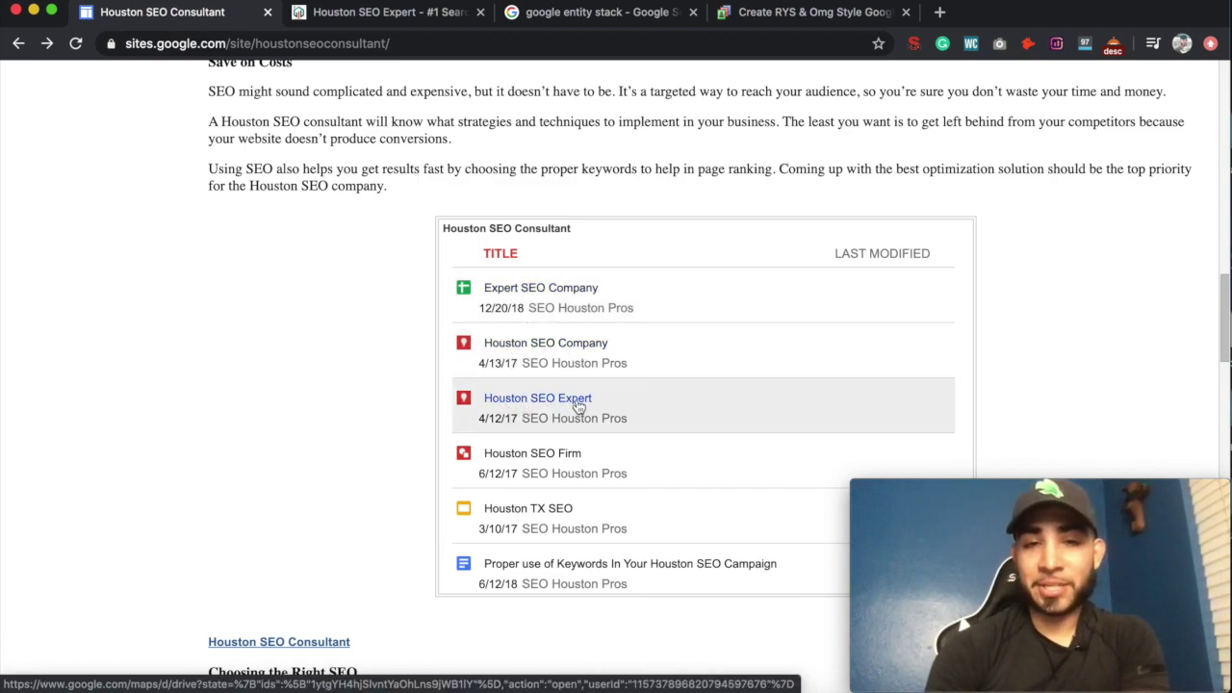
Open the Expert SEO Company spreadsheet and scroll through its rows
{"action": "left_click", "coordinate": [555, 295]}
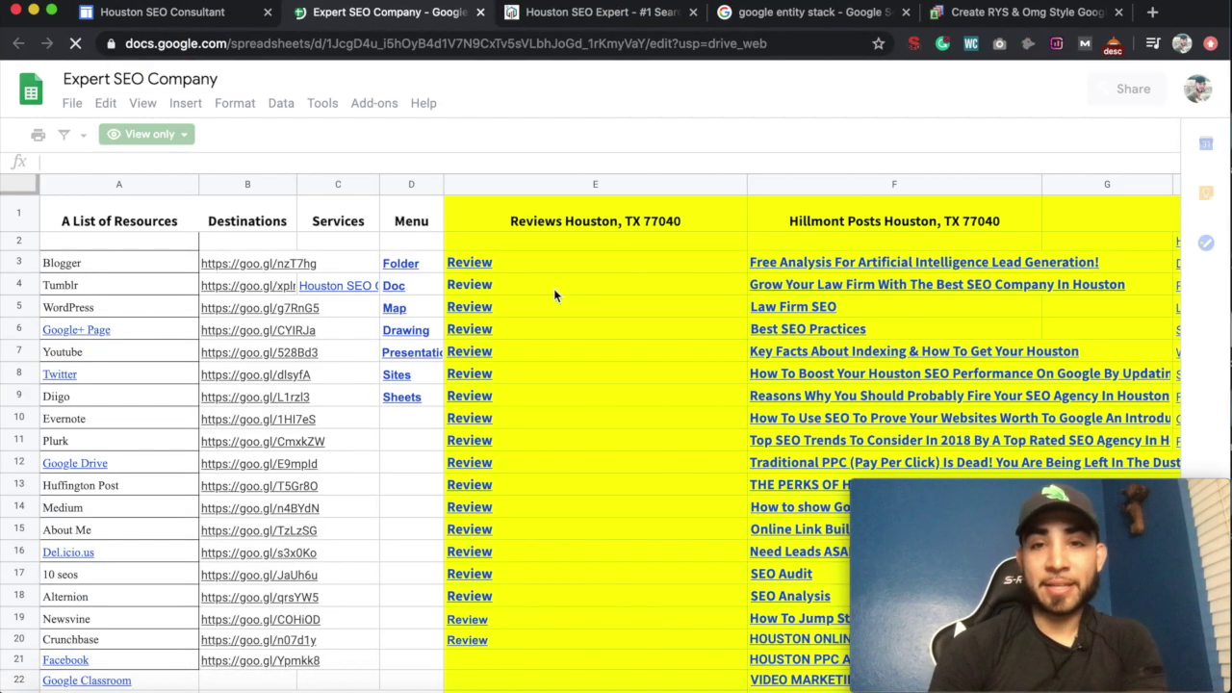
{"action": "scroll", "coordinate": [565, 350], "scroll_direction": "down", "scroll_amount": 1}
{"action": "scroll", "coordinate": [563, 350], "scroll_direction": "down", "scroll_amount": 1}
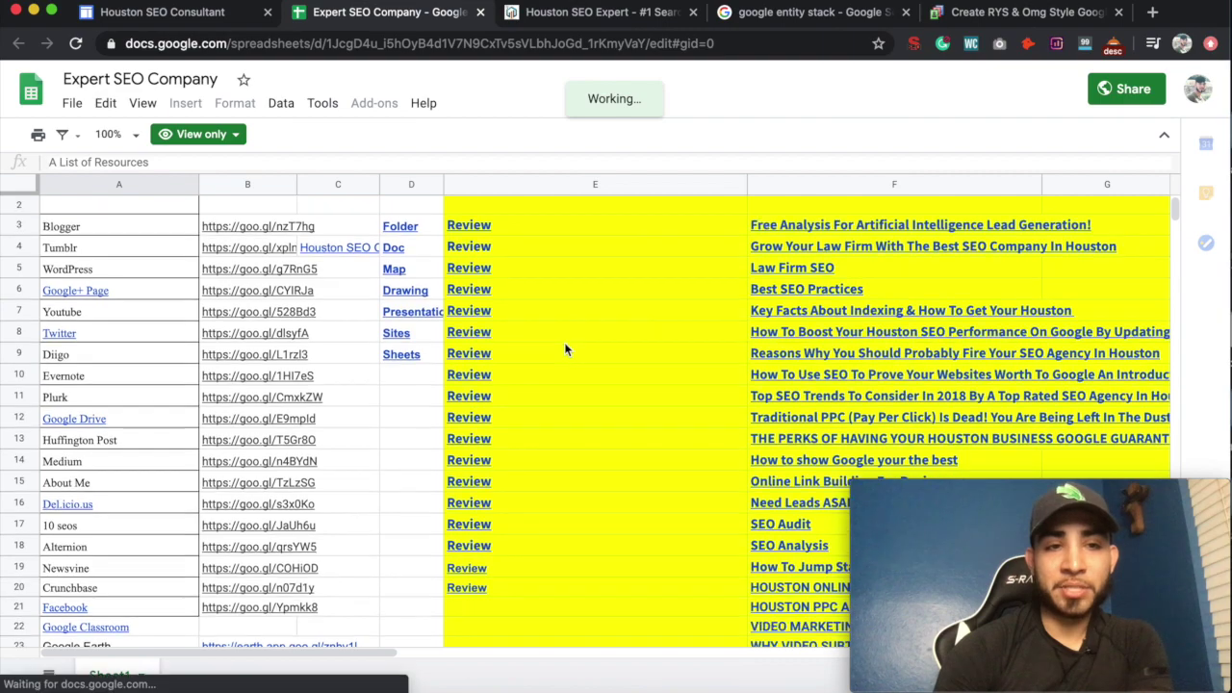
{"action": "scroll", "coordinate": [538, 350], "scroll_direction": "up", "scroll_amount": 2}
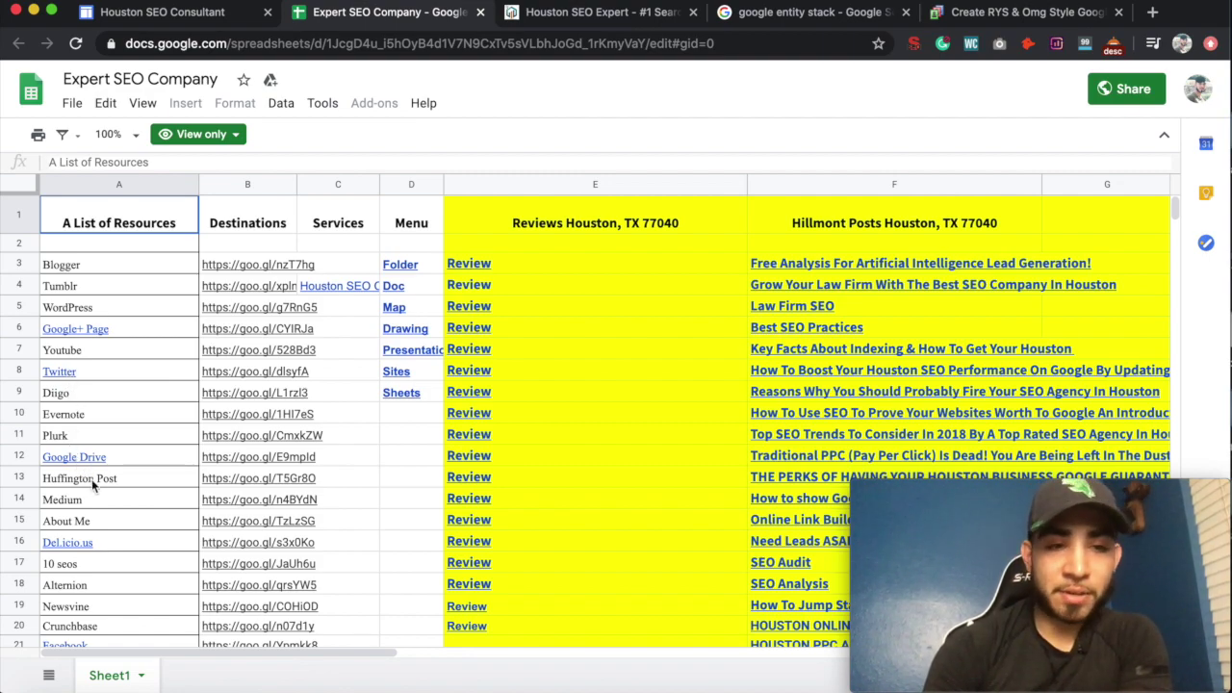
Check the Hillmont Posts links (Best SEO Practices, Free Analysis, Top SEO Trends, Grow Your Law Firm) and follow one to Google
{"action": "mouse_move", "coordinate": [160, 539]}
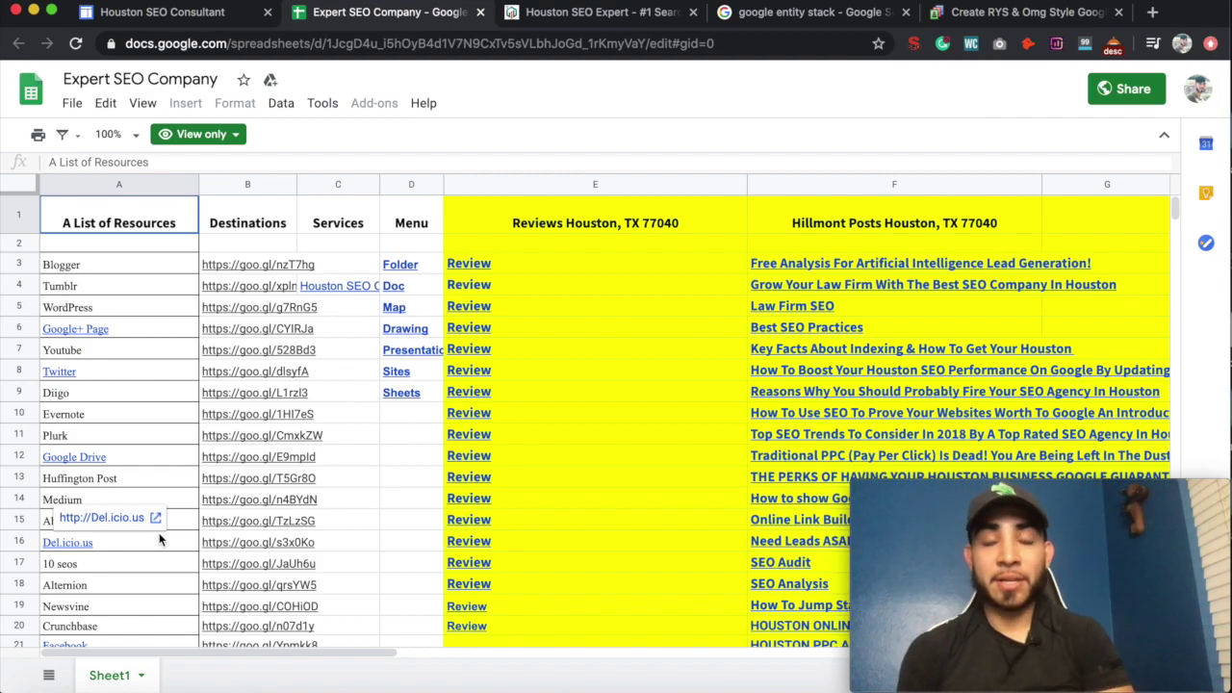
{"action": "left_click", "coordinate": [799, 327]}
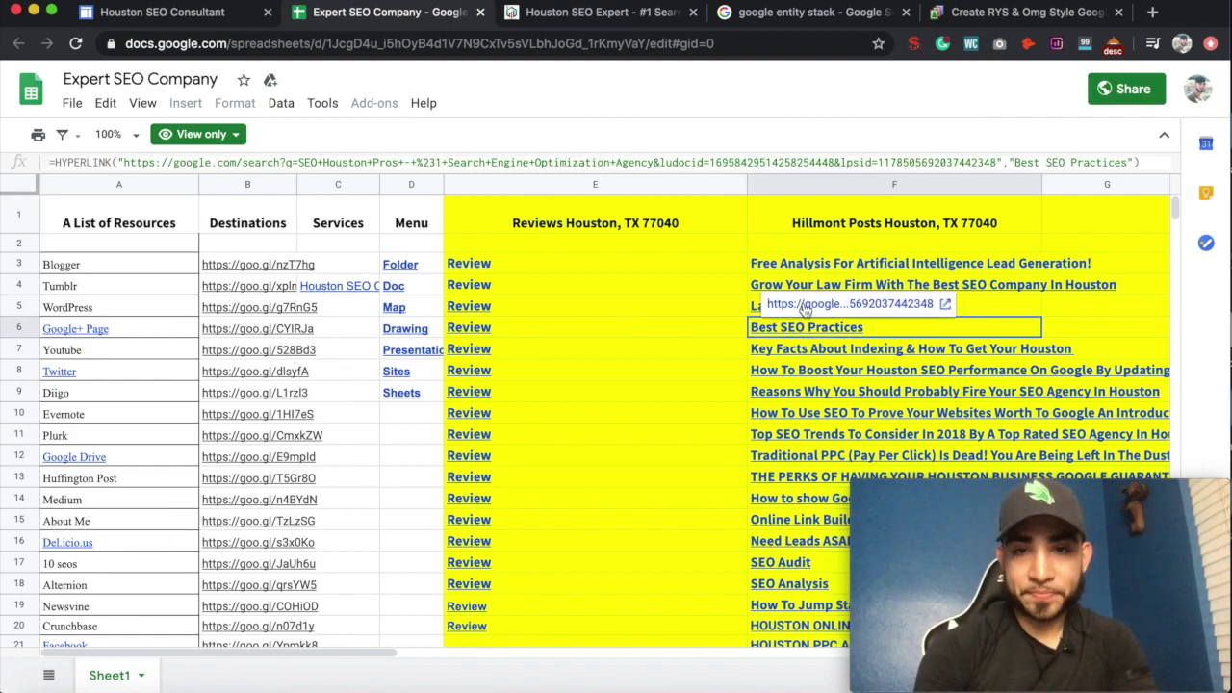
{"action": "left_click", "coordinate": [831, 270]}
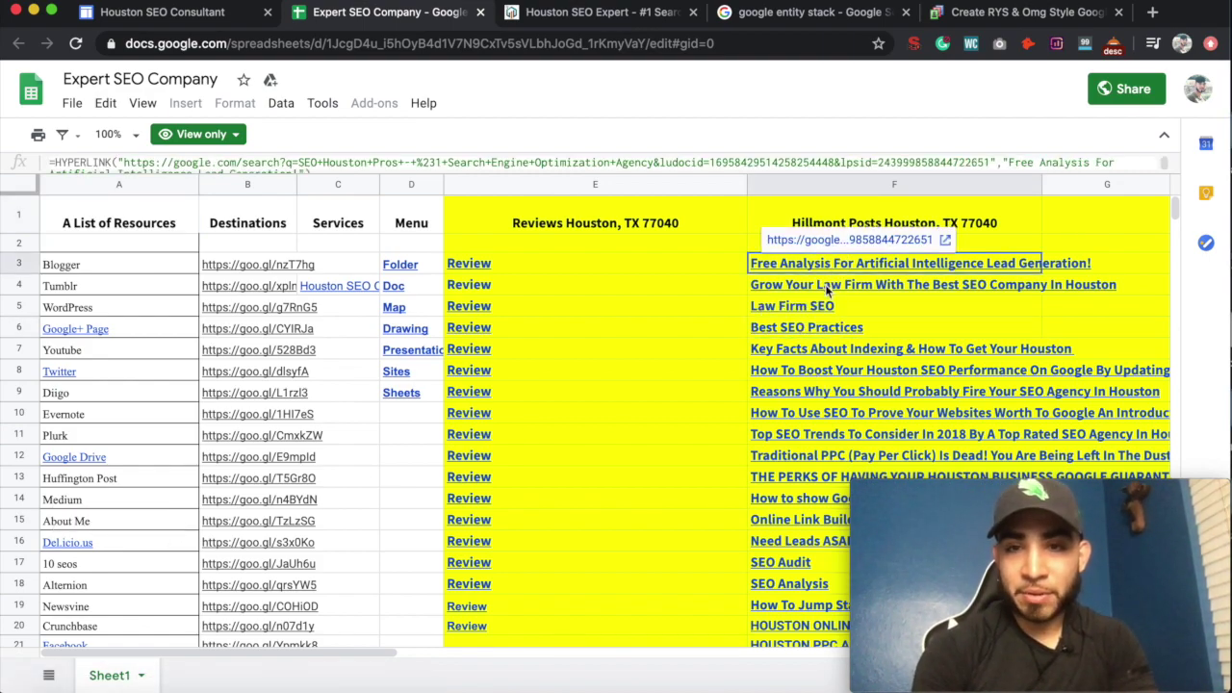
{"action": "left_click", "coordinate": [806, 433]}
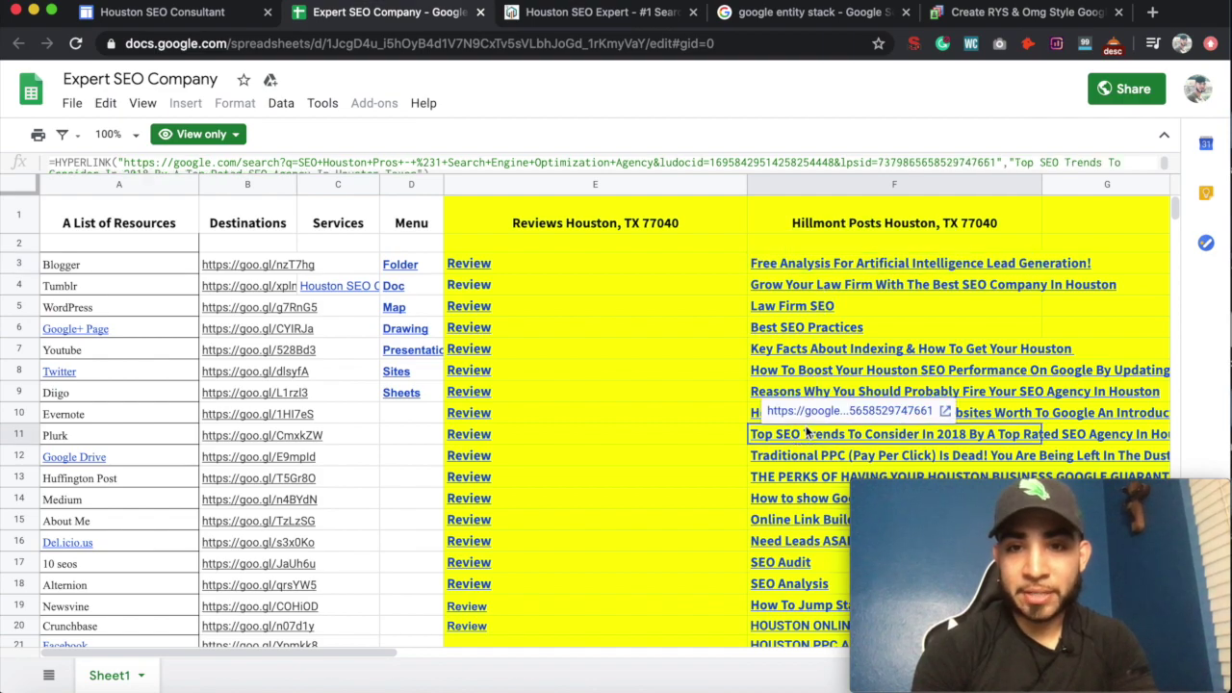
{"action": "left_click", "coordinate": [1022, 288]}
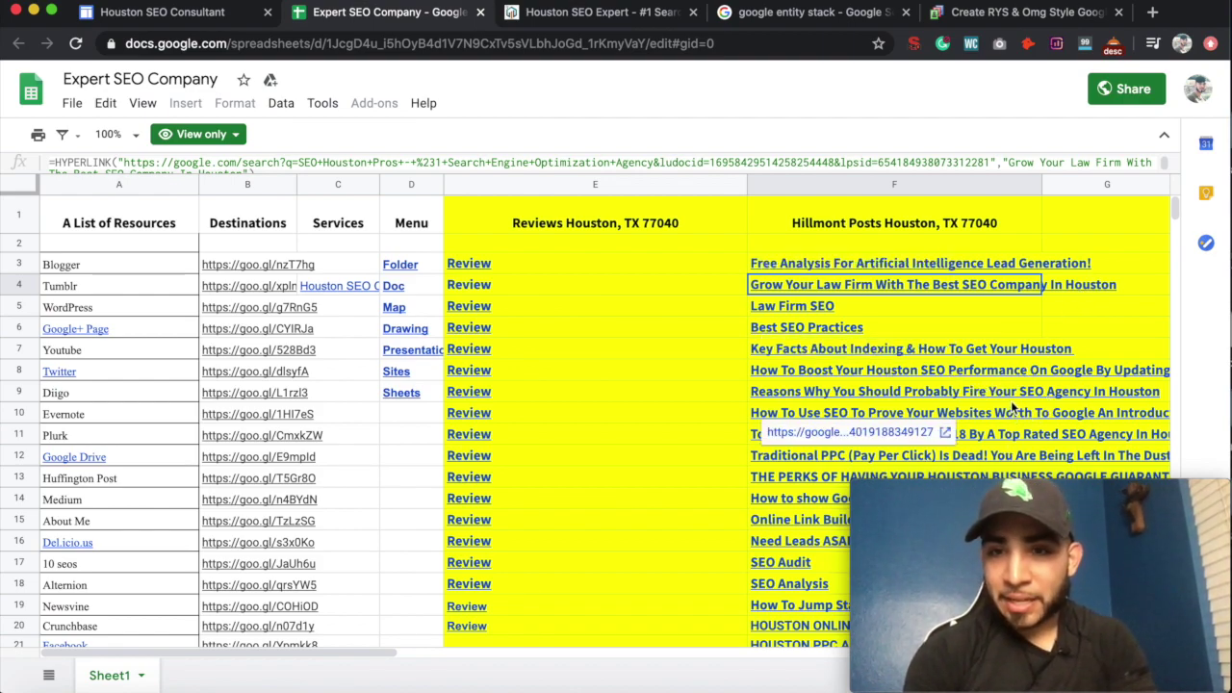
{"action": "left_click", "coordinate": [887, 437]}
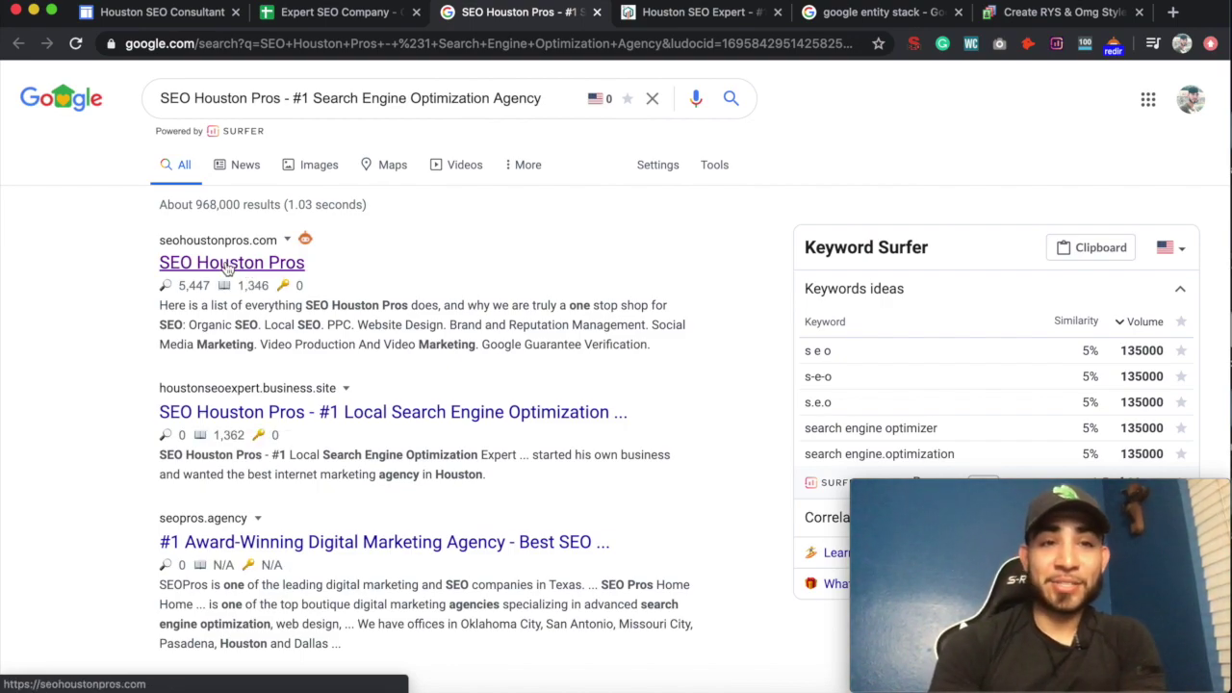
Open the SEO Houston Pros result and decline the site's push-notification request
{"action": "left_click", "coordinate": [244, 263]}
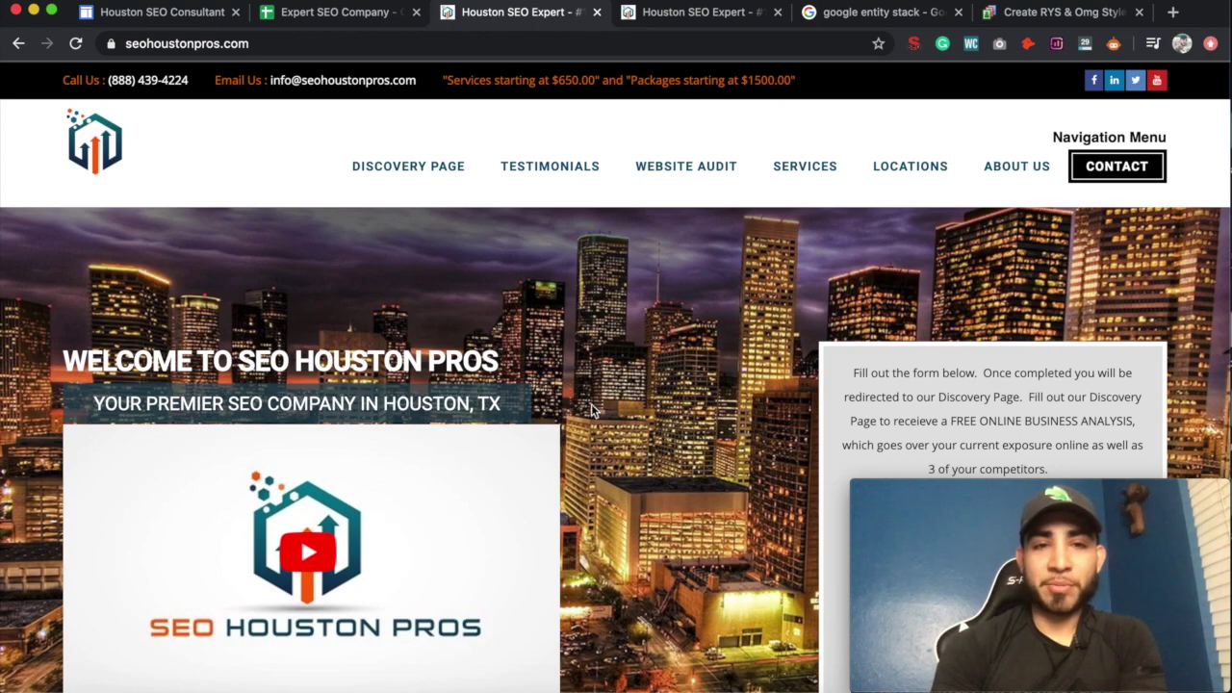
{"action": "scroll", "coordinate": [686, 423], "scroll_direction": "down", "scroll_amount": 3}
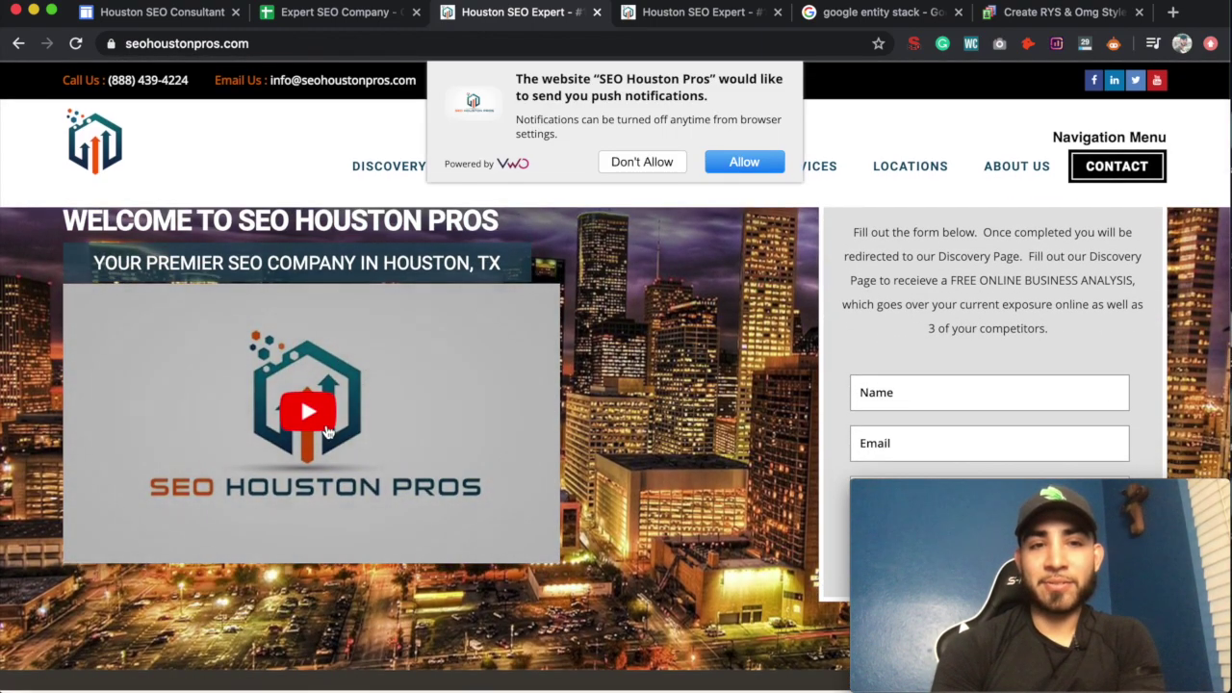
{"action": "left_click", "coordinate": [642, 164]}
Scroll through the homepage's service steps and contact sections, then back up
{"action": "scroll", "coordinate": [654, 424], "scroll_direction": "down", "scroll_amount": 2}
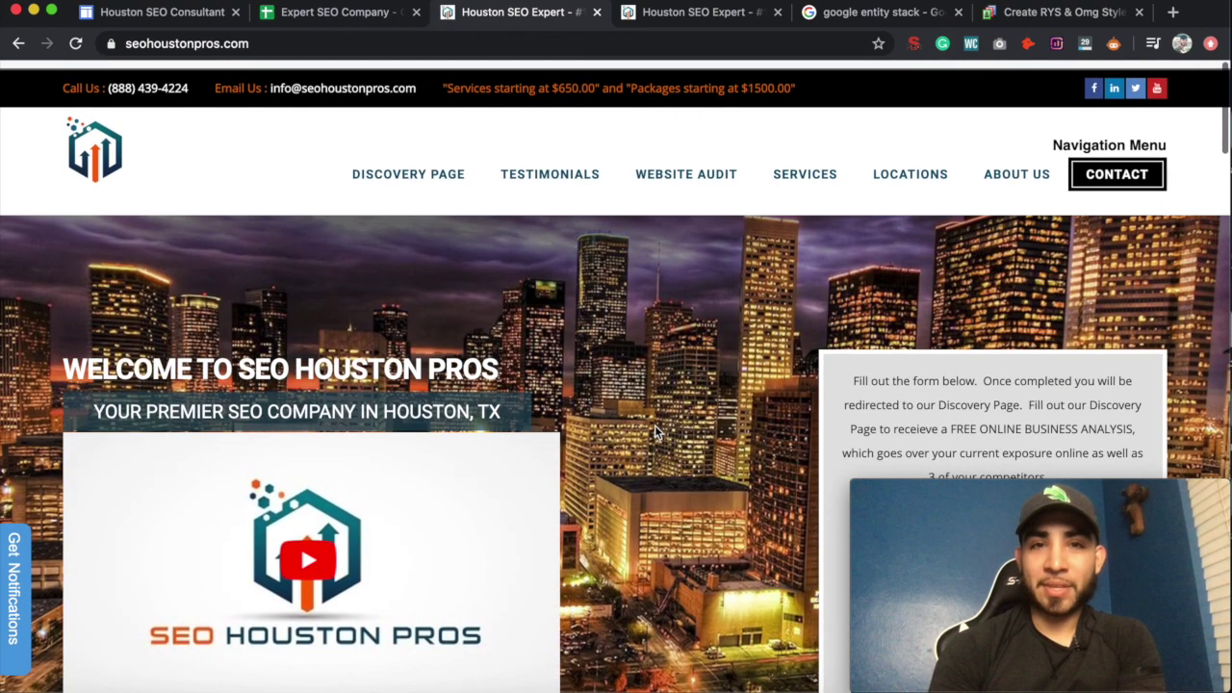
{"action": "scroll", "coordinate": [654, 427], "scroll_direction": "down", "scroll_amount": 10}
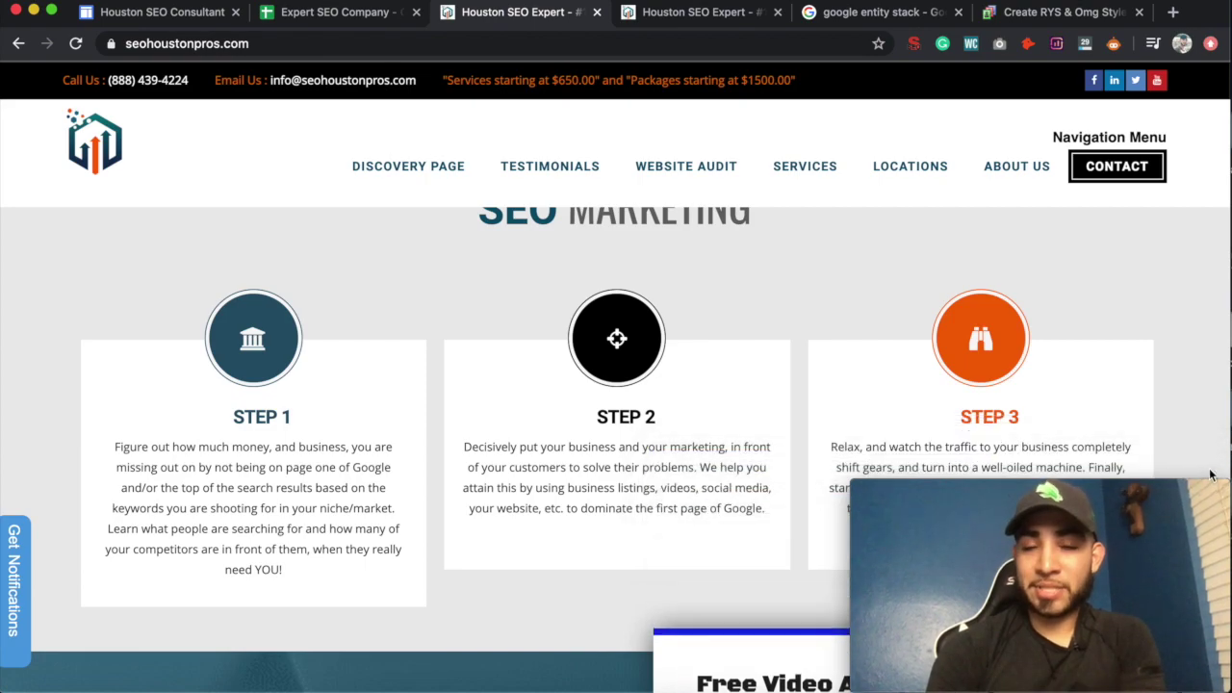
{"action": "scroll", "coordinate": [498, 535], "scroll_direction": "down", "scroll_amount": 15}
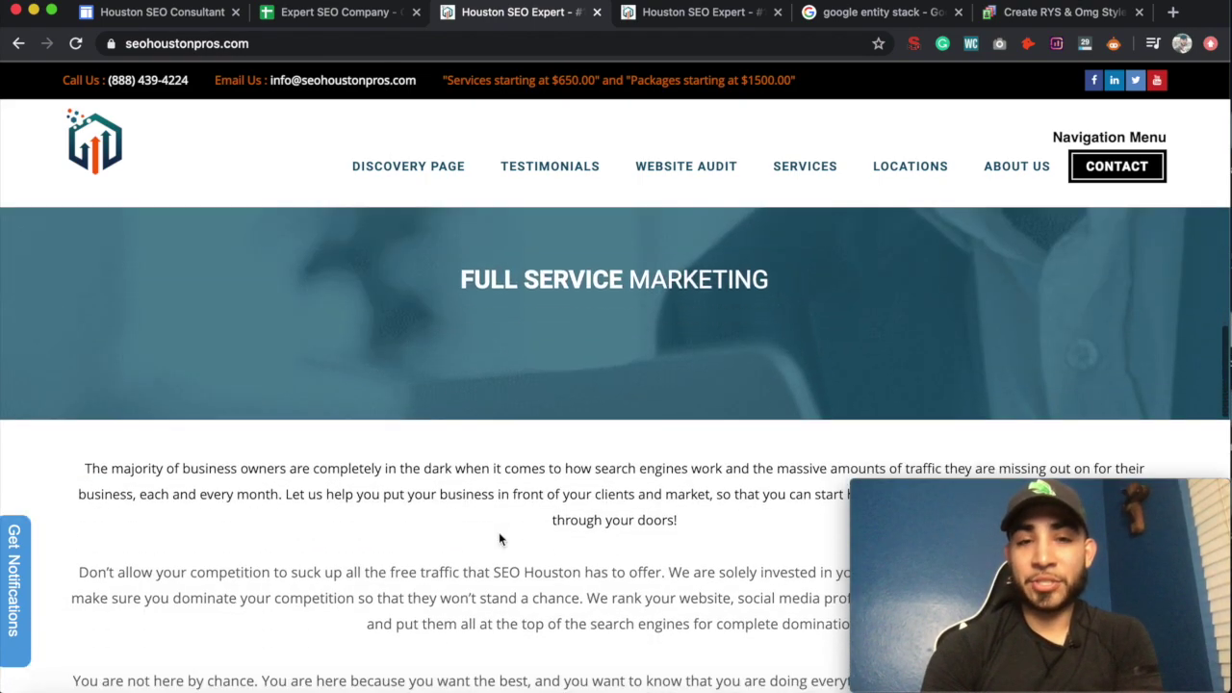
{"action": "scroll", "coordinate": [499, 535], "scroll_direction": "down", "scroll_amount": 1}
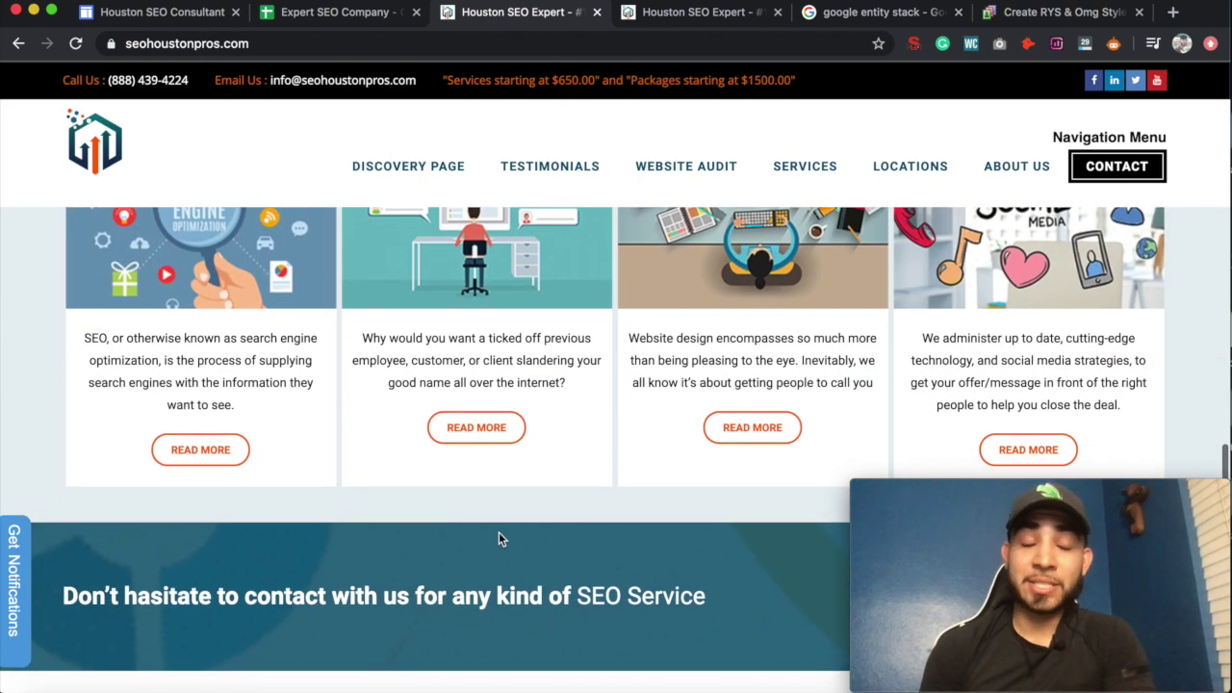
{"action": "scroll", "coordinate": [498, 539], "scroll_direction": "down", "scroll_amount": 4}
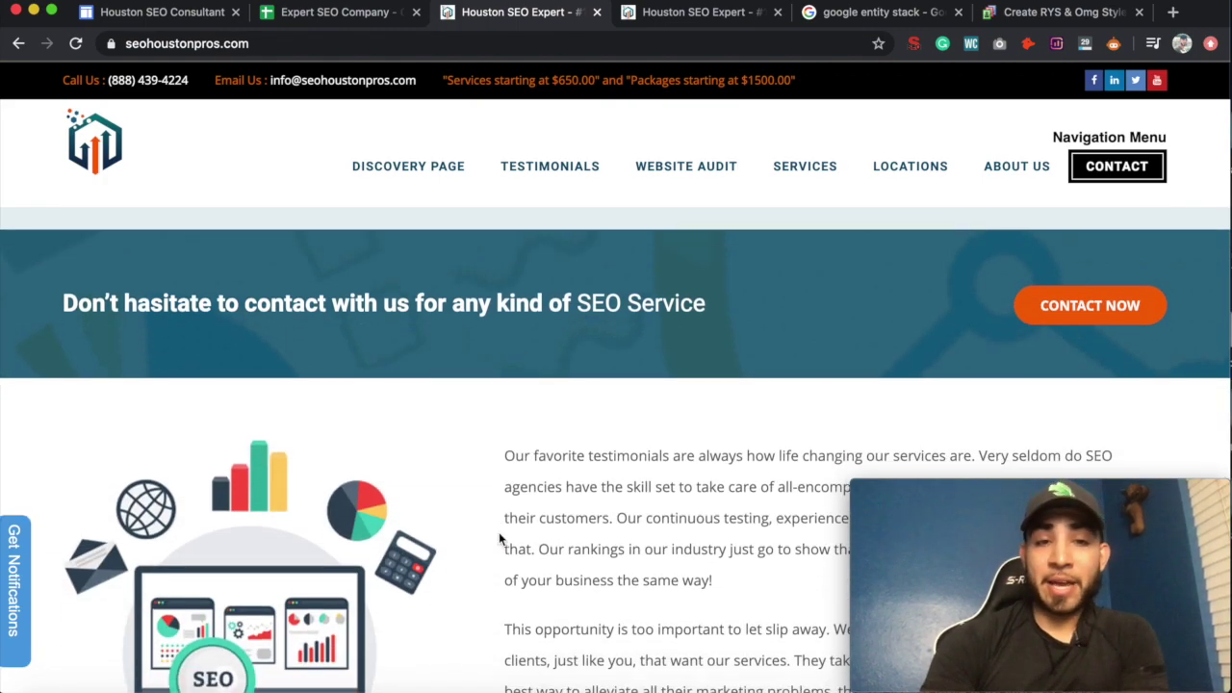
{"action": "scroll", "coordinate": [499, 539], "scroll_direction": "down", "scroll_amount": 14}
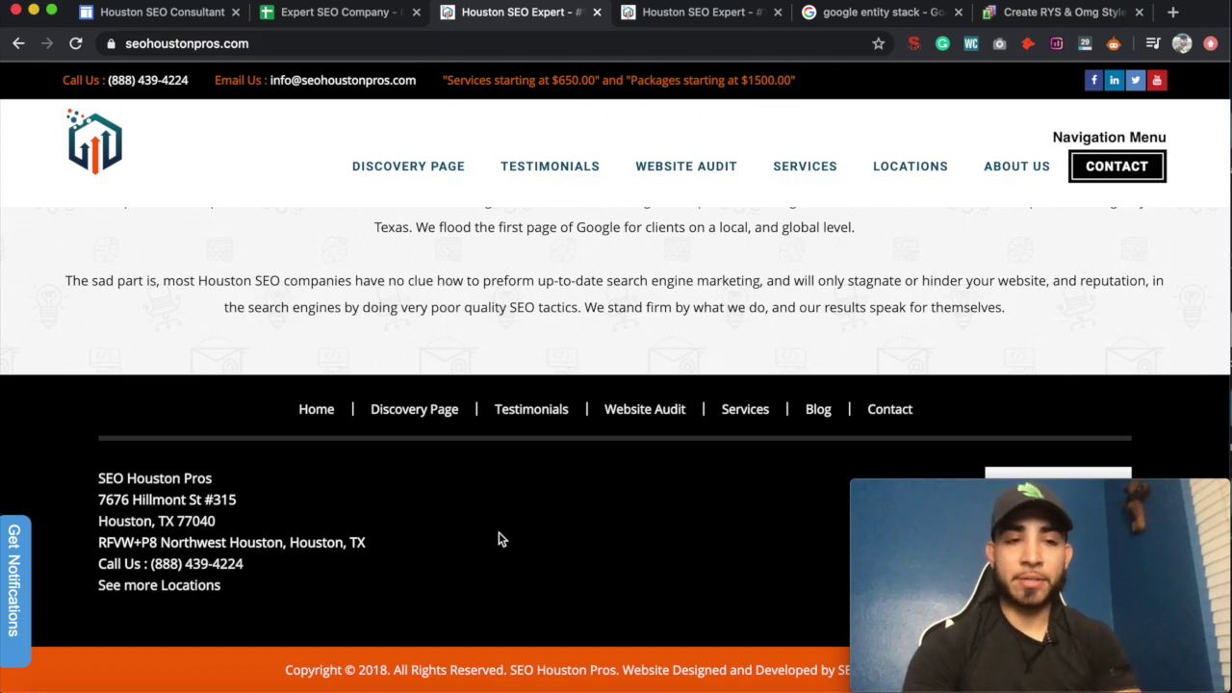
{"action": "scroll", "coordinate": [499, 539], "scroll_direction": "up", "scroll_amount": 20}
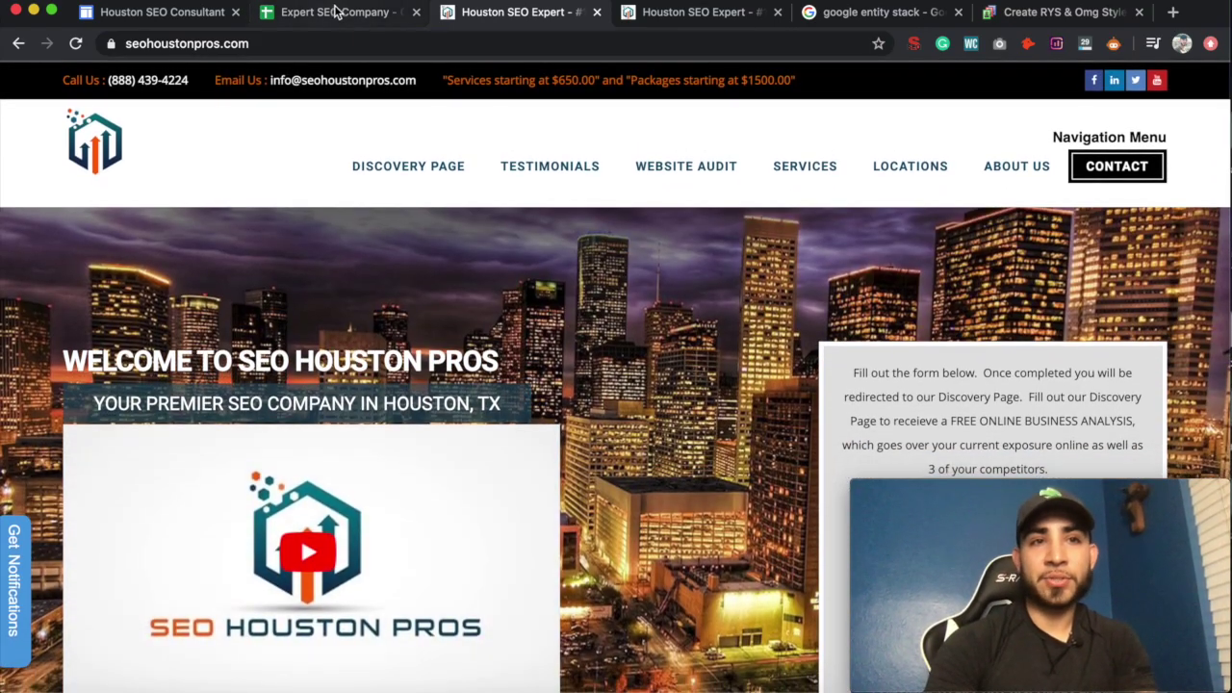
Return to the Houston SEO Consultant site and browse the embedded Expert SEO Company sheet
{"action": "left_click", "coordinate": [182, 12]}
{"action": "scroll", "coordinate": [256, 424], "scroll_direction": "down", "scroll_amount": 6}
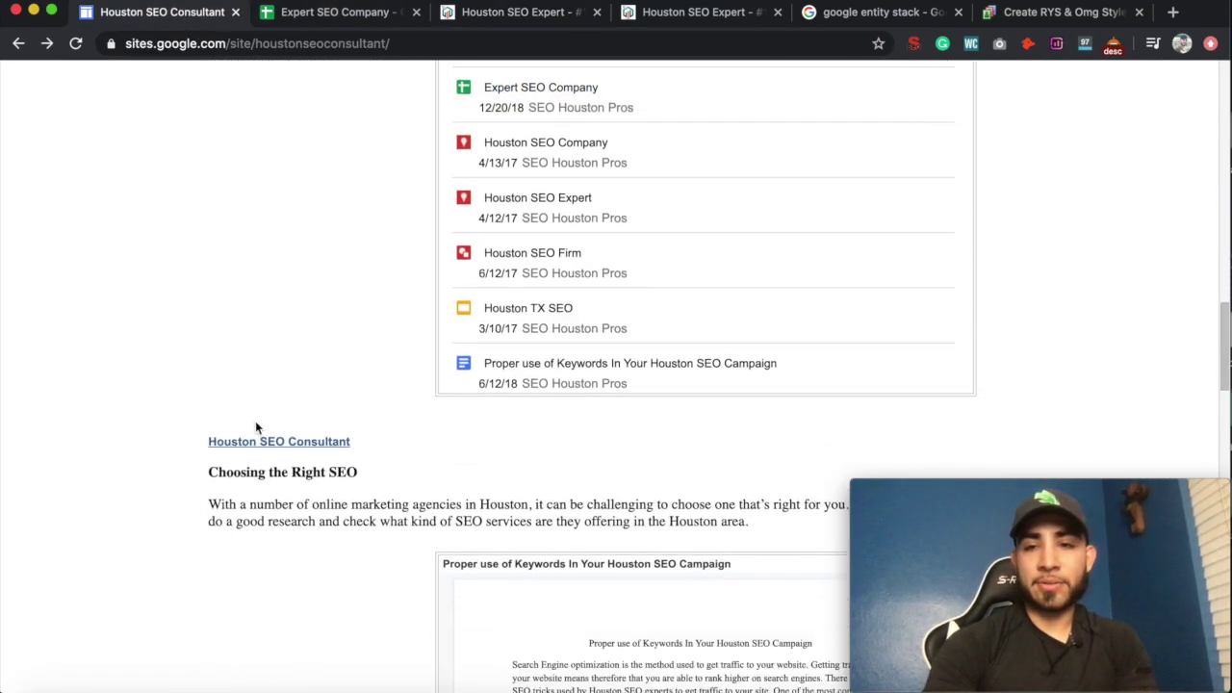
{"action": "scroll", "coordinate": [255, 421], "scroll_direction": "down", "scroll_amount": 3}
{"action": "scroll", "coordinate": [256, 424], "scroll_direction": "up", "scroll_amount": 3}
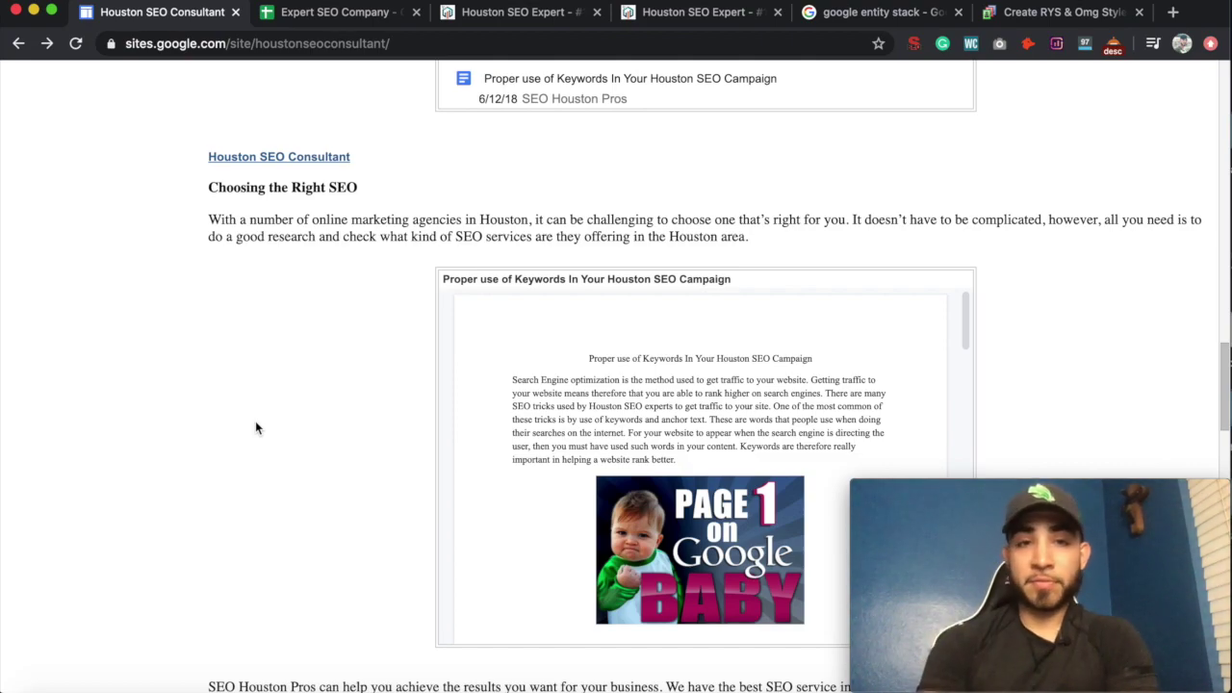
{"action": "scroll", "coordinate": [255, 427], "scroll_direction": "down", "scroll_amount": 6}
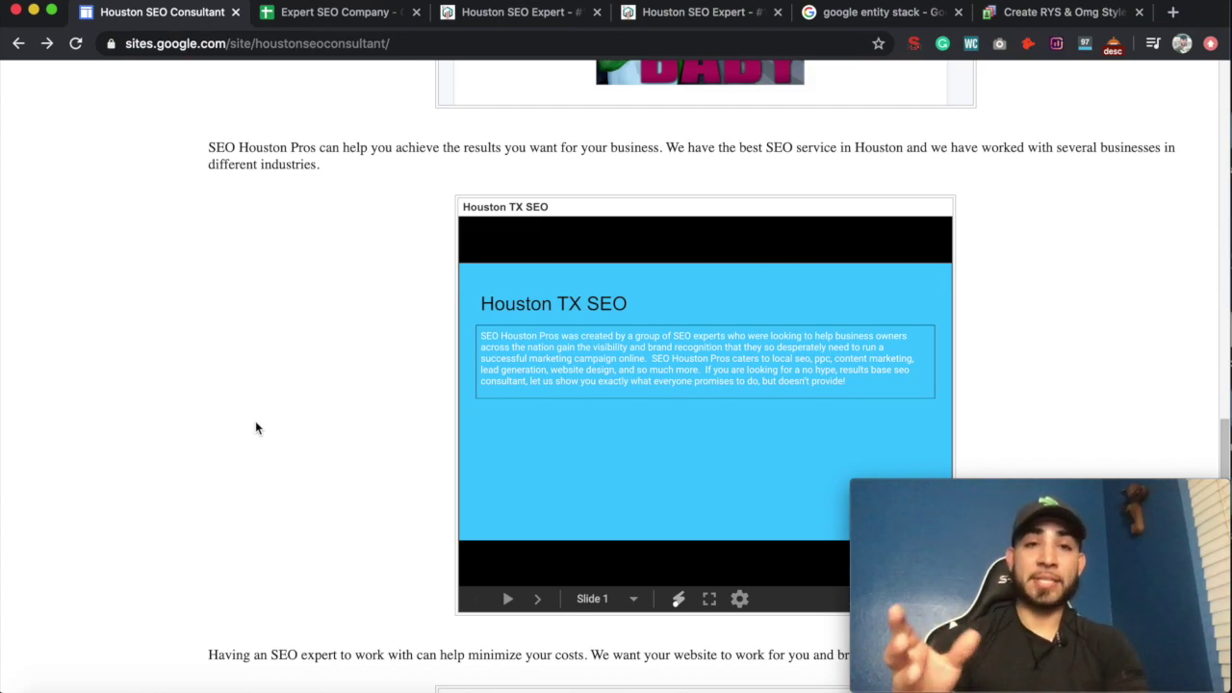
{"action": "scroll", "coordinate": [255, 424], "scroll_direction": "down", "scroll_amount": 10}
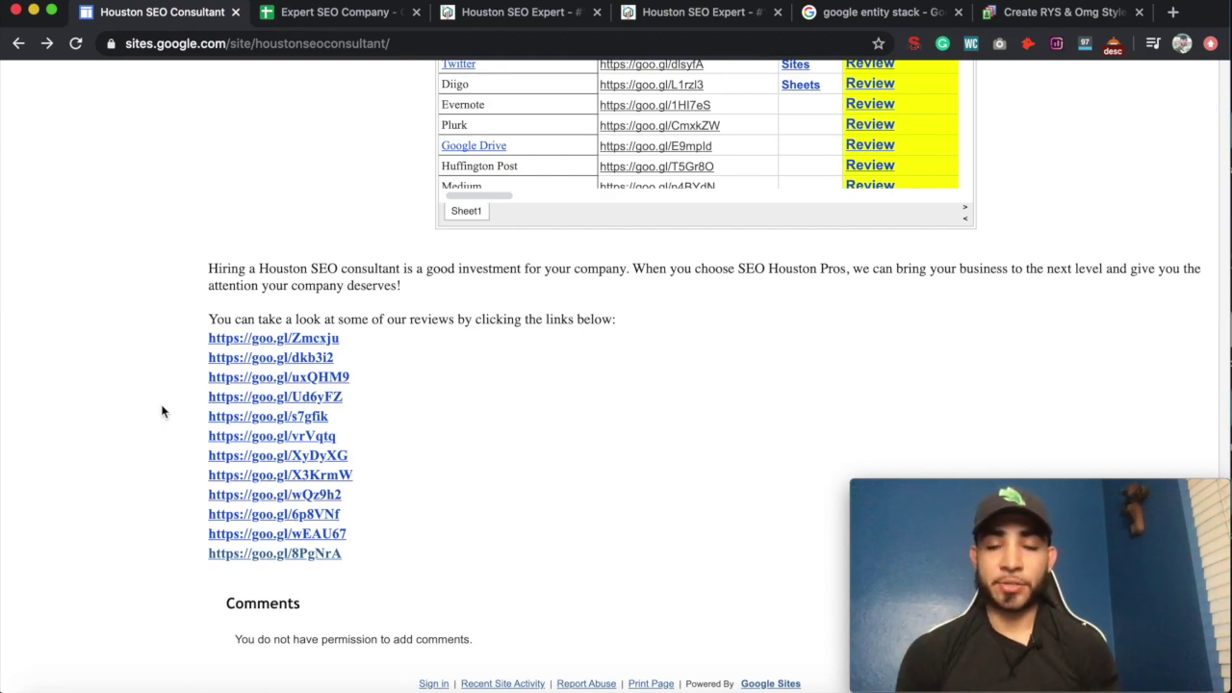
Scroll the page to the list of goo.gl review links
{"action": "scroll", "coordinate": [162, 404], "scroll_direction": "up", "scroll_amount": 3}
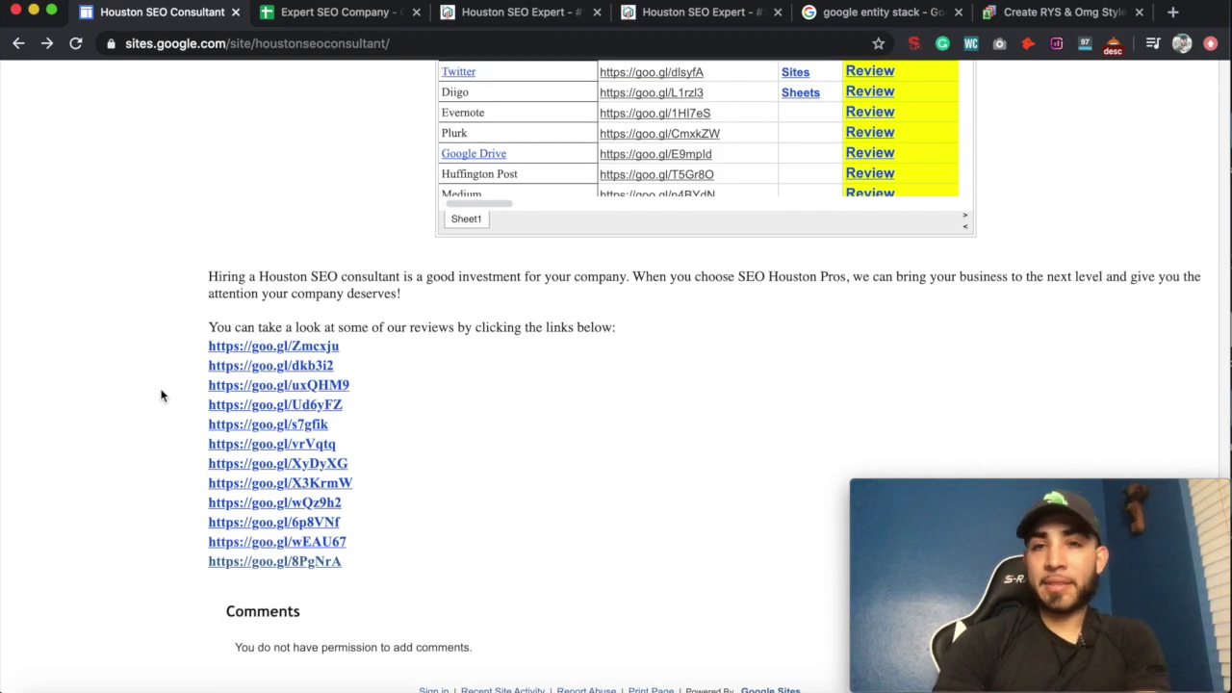
{"action": "scroll", "coordinate": [162, 395], "scroll_direction": "up", "scroll_amount": 2}
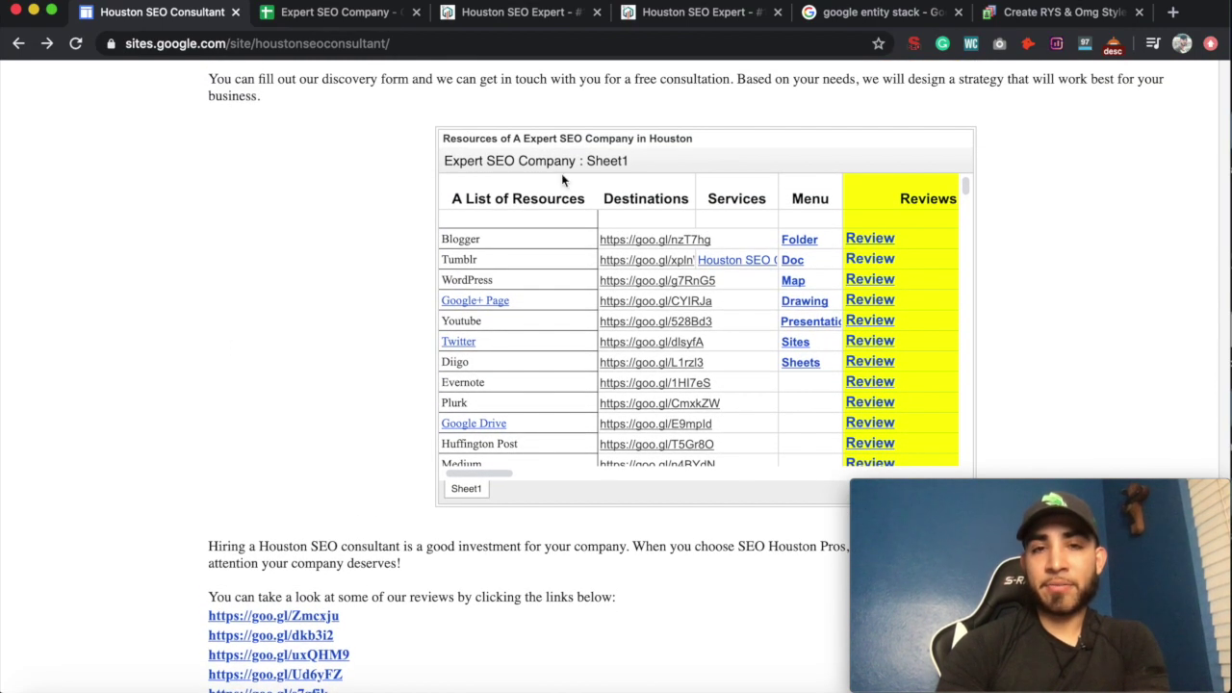
{"action": "scroll", "coordinate": [471, 412], "scroll_direction": "down", "scroll_amount": 10}
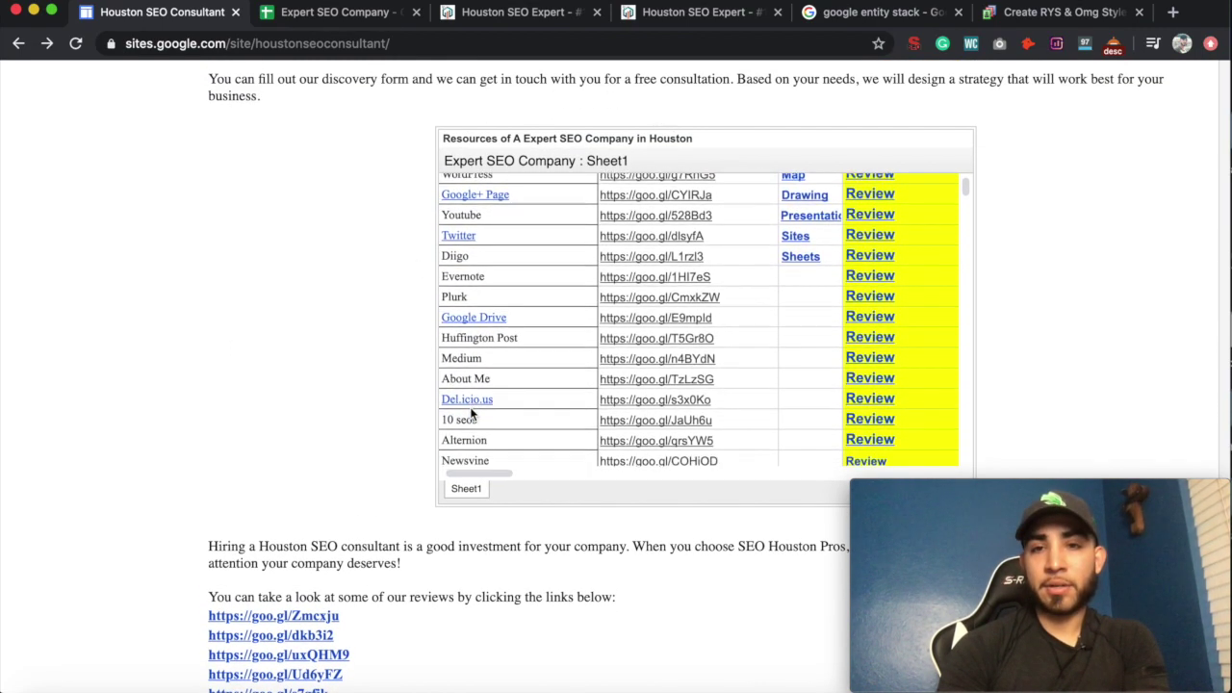
{"action": "scroll", "coordinate": [471, 412], "scroll_direction": "up", "scroll_amount": 5}
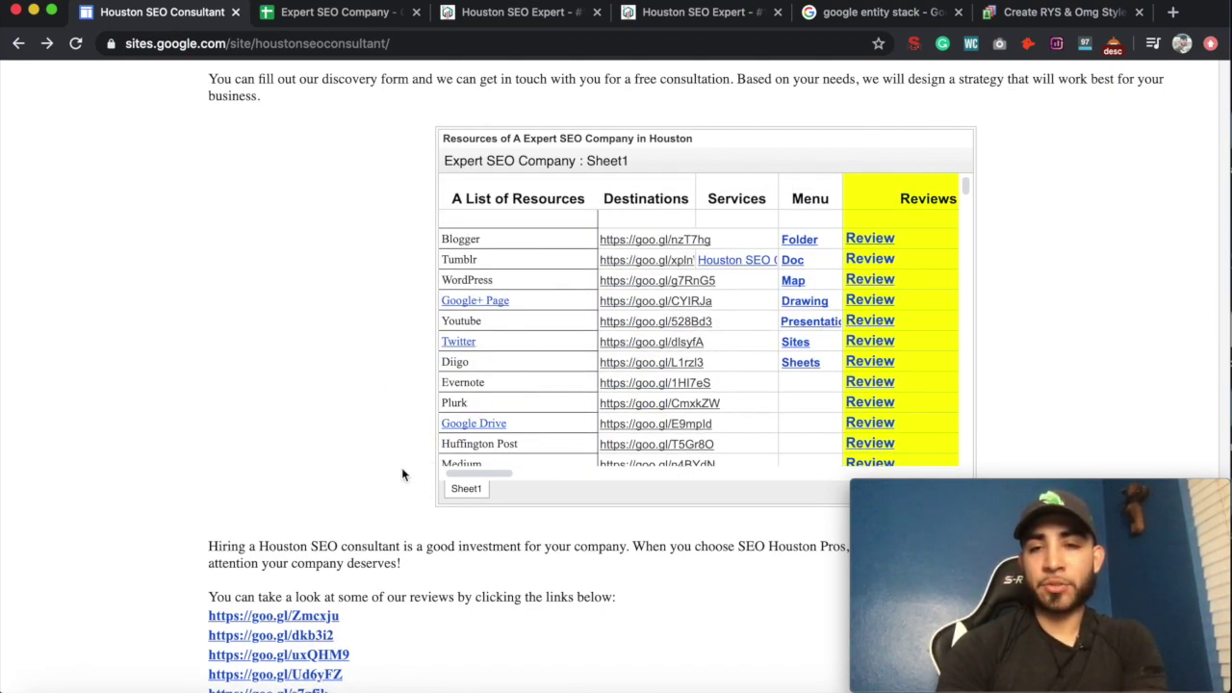
{"action": "scroll", "coordinate": [269, 447], "scroll_direction": "down", "scroll_amount": 5}
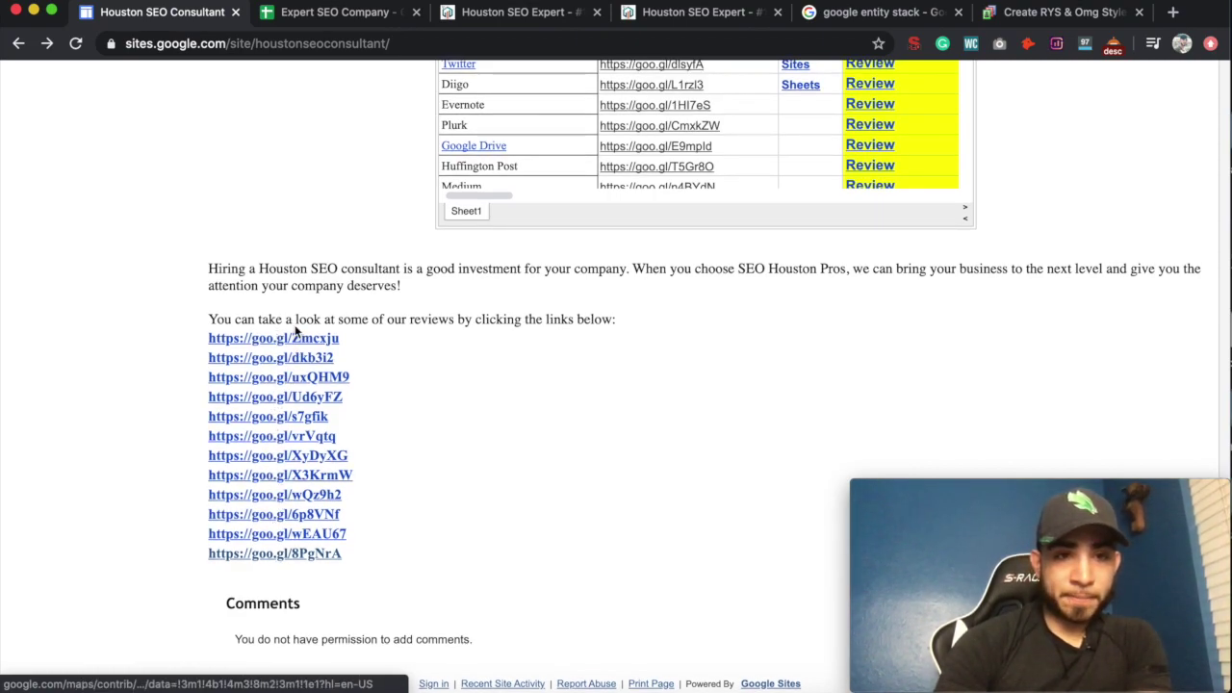
{"action": "left_click", "coordinate": [299, 343]}
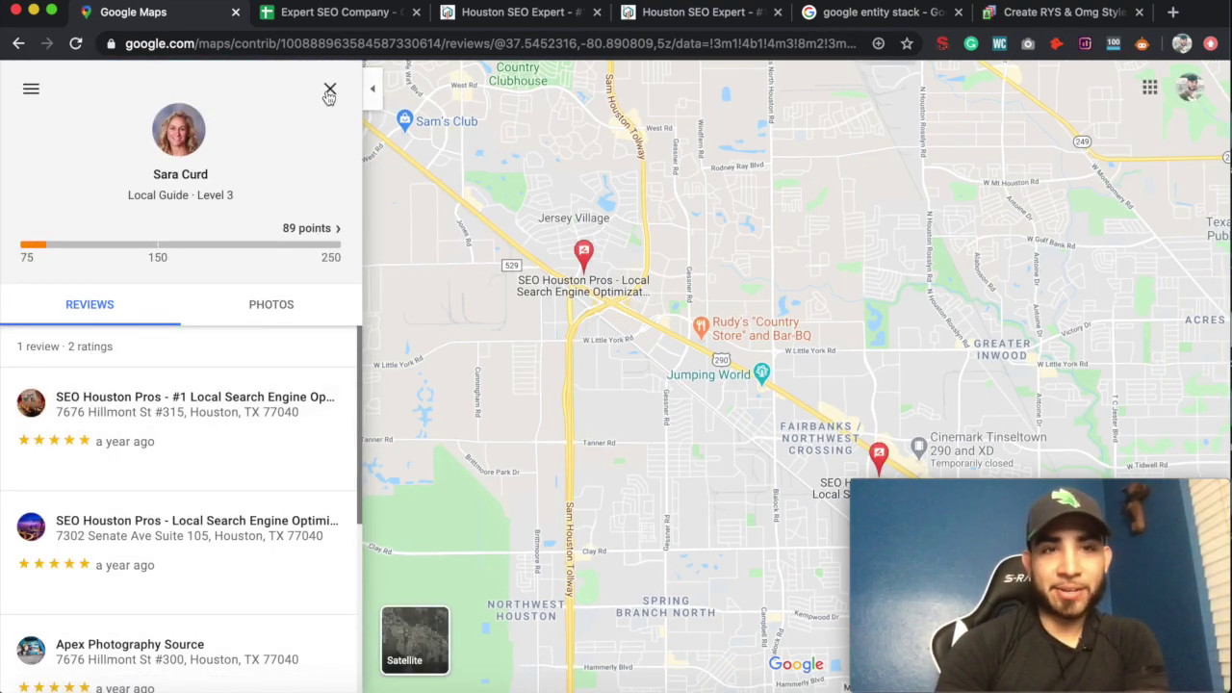
{"action": "left_click", "coordinate": [18, 44]}
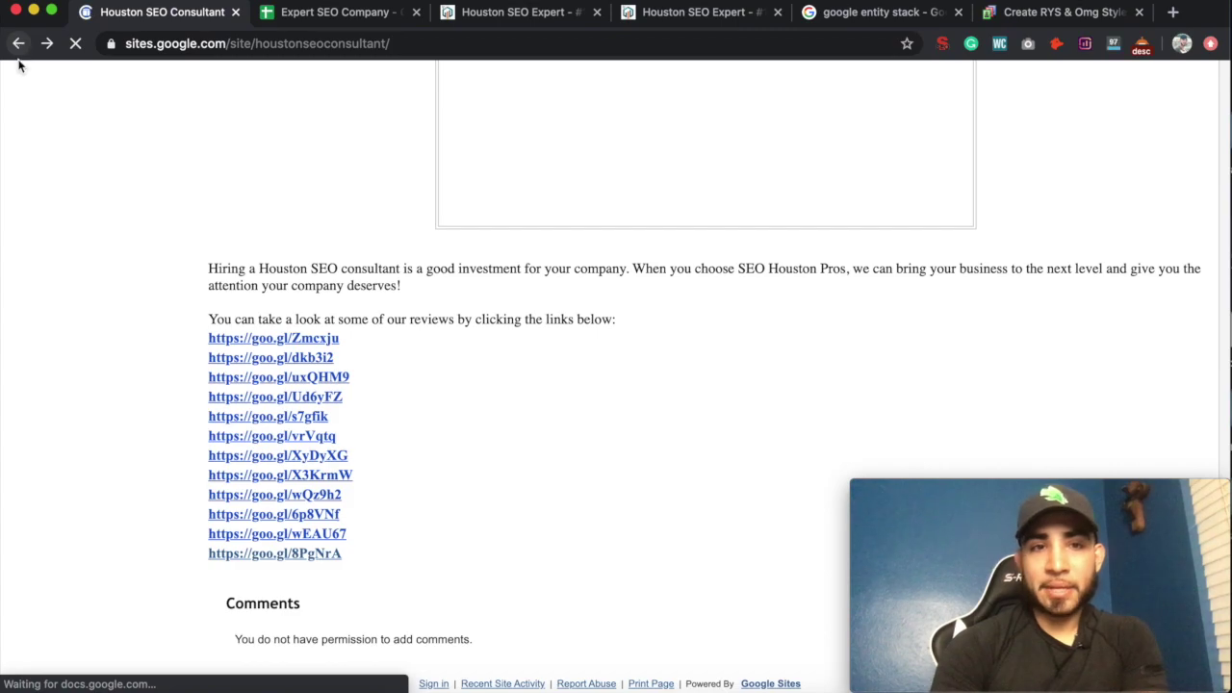
{"action": "left_click", "coordinate": [279, 365]}
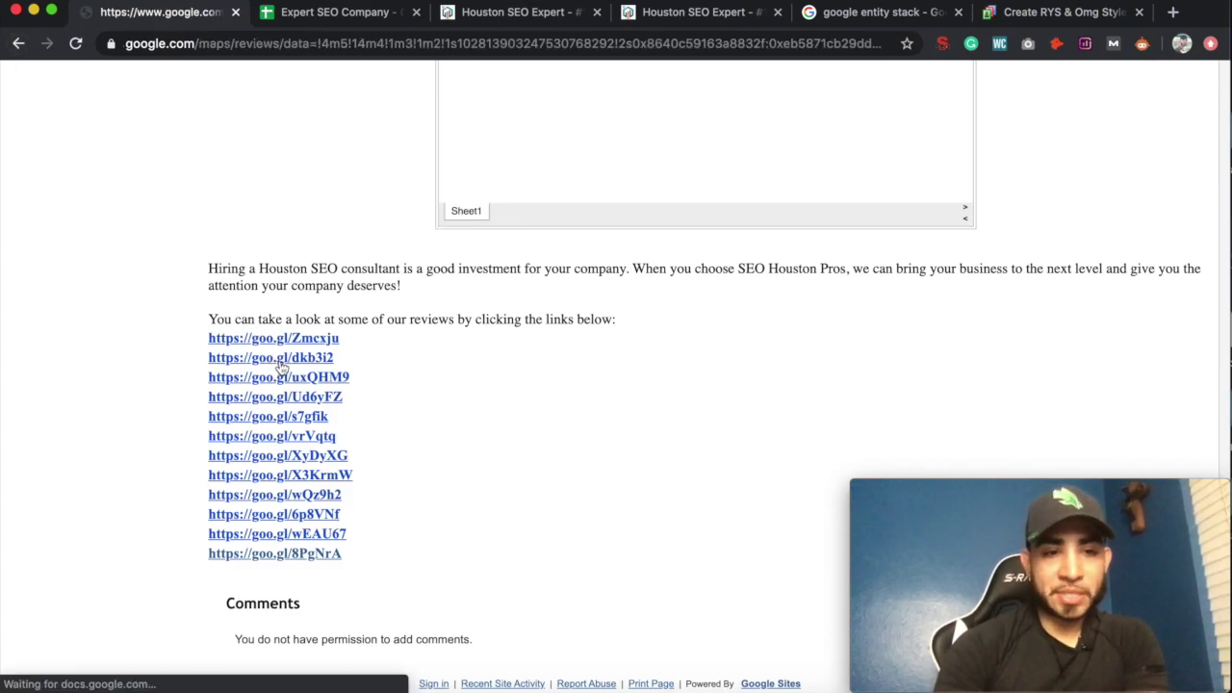
{"action": "left_click", "coordinate": [18, 44]}
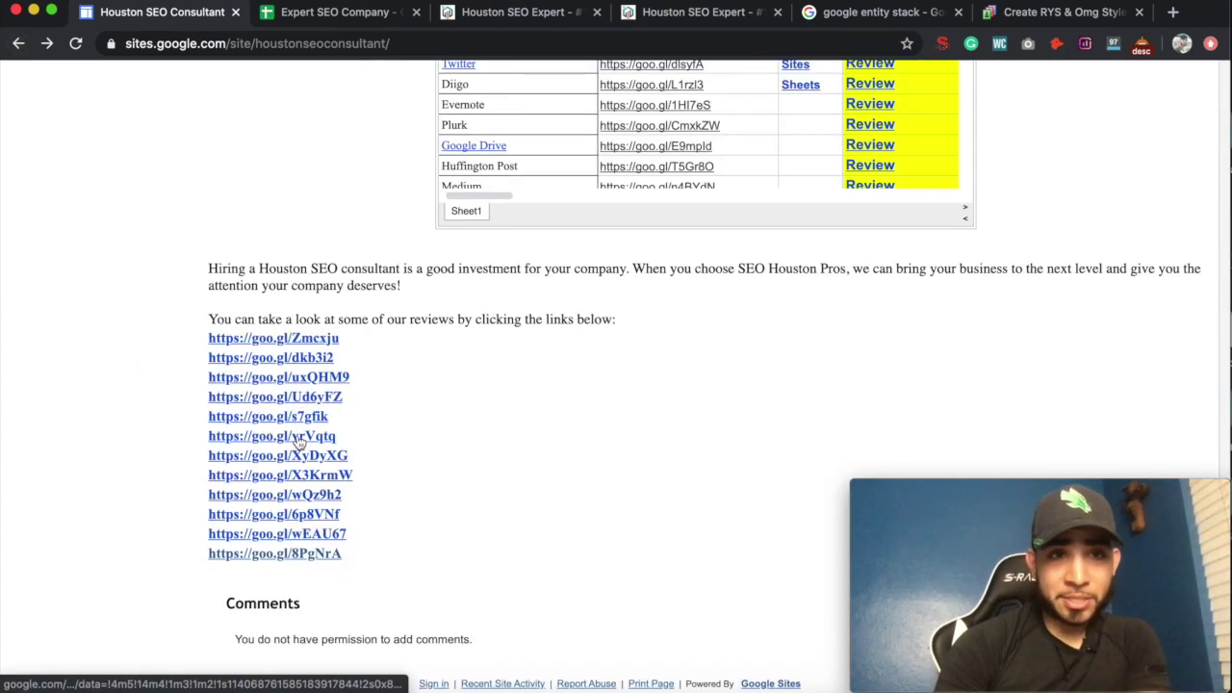
{"action": "left_click", "coordinate": [300, 438]}
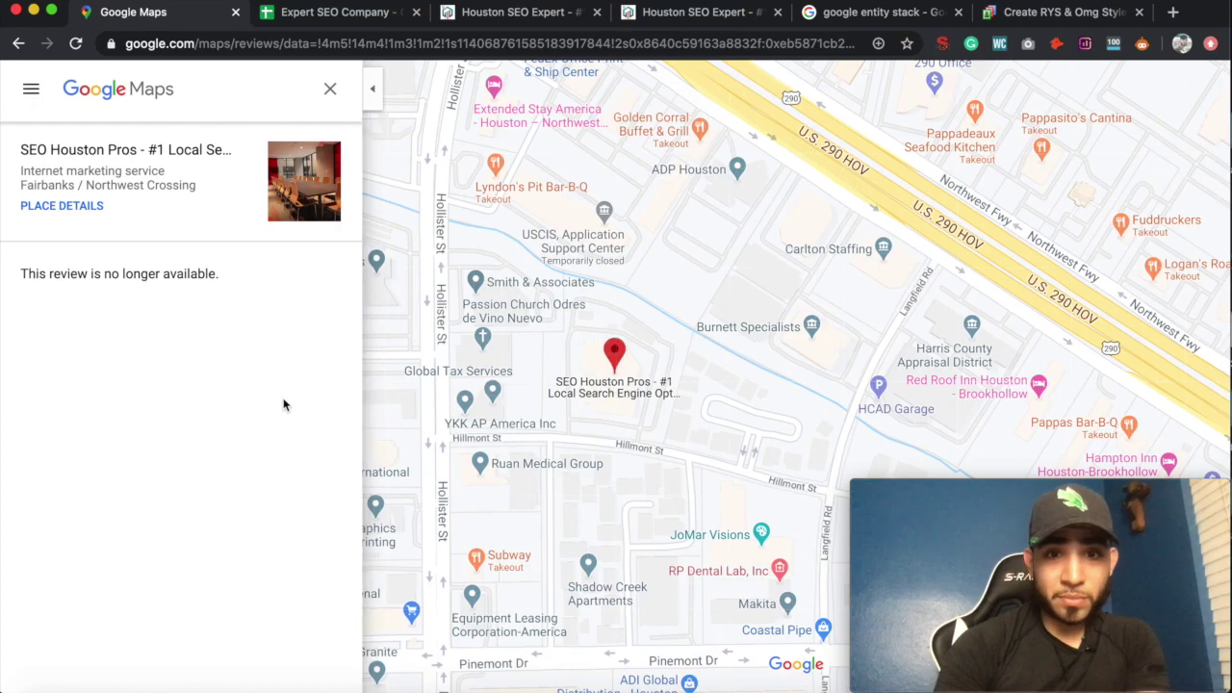
{"action": "left_click", "coordinate": [18, 45]}
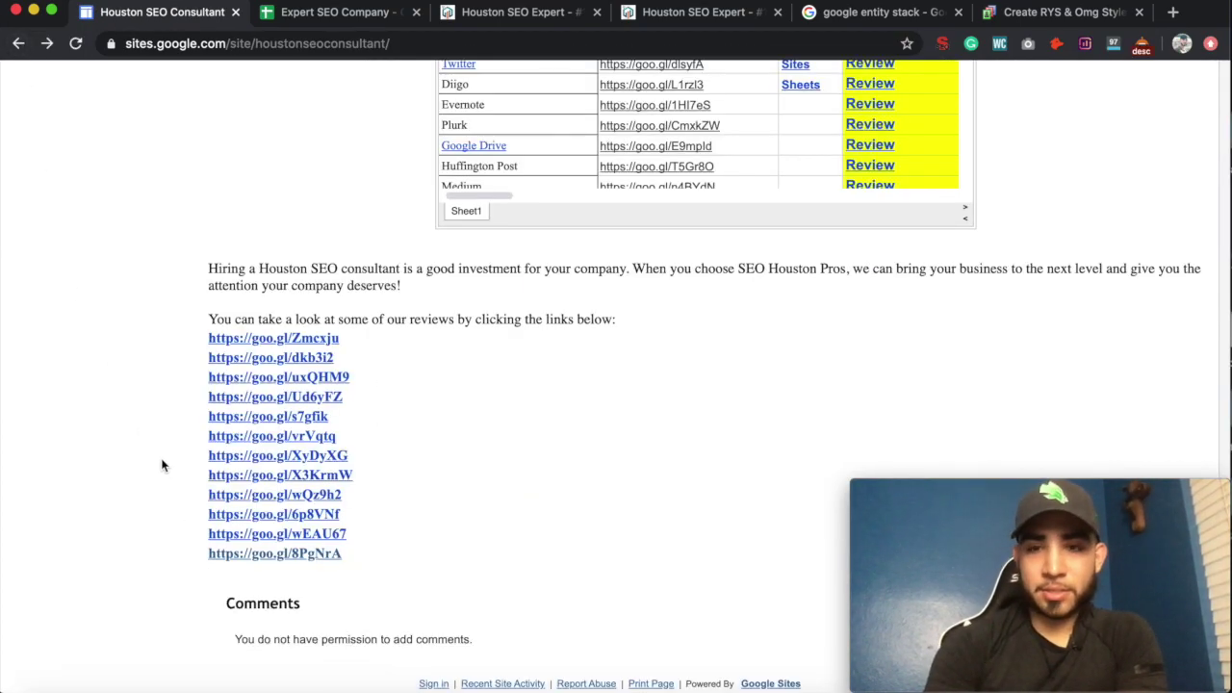
{"action": "scroll", "coordinate": [162, 465], "scroll_direction": "up", "scroll_amount": 15}
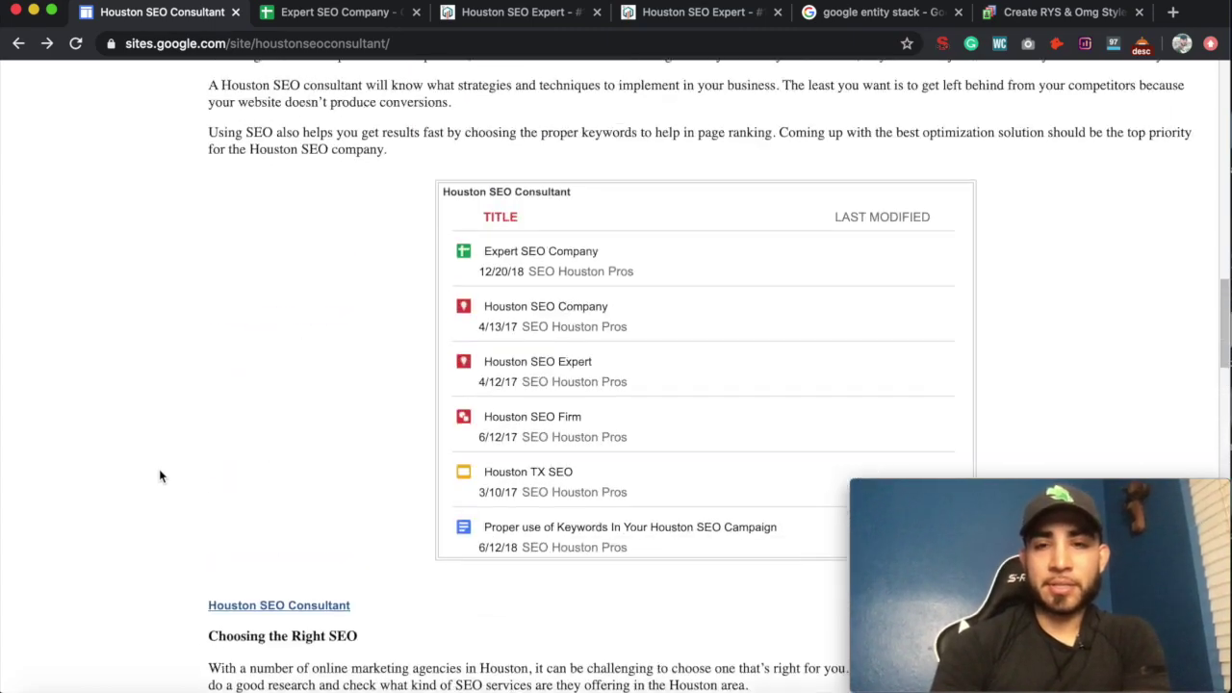
Scroll back to the top of the site, then switch to the 'google entity stack' image results
{"action": "scroll", "coordinate": [159, 468], "scroll_direction": "up", "scroll_amount": 10}
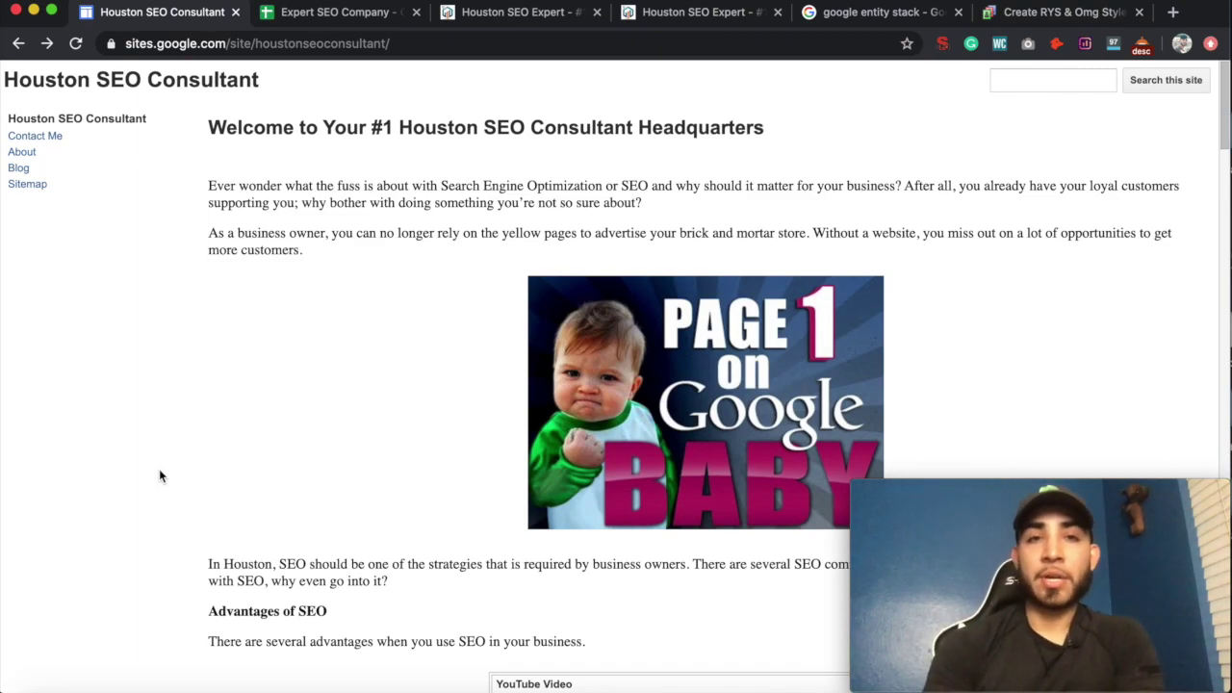
{"action": "left_click", "coordinate": [863, 13]}
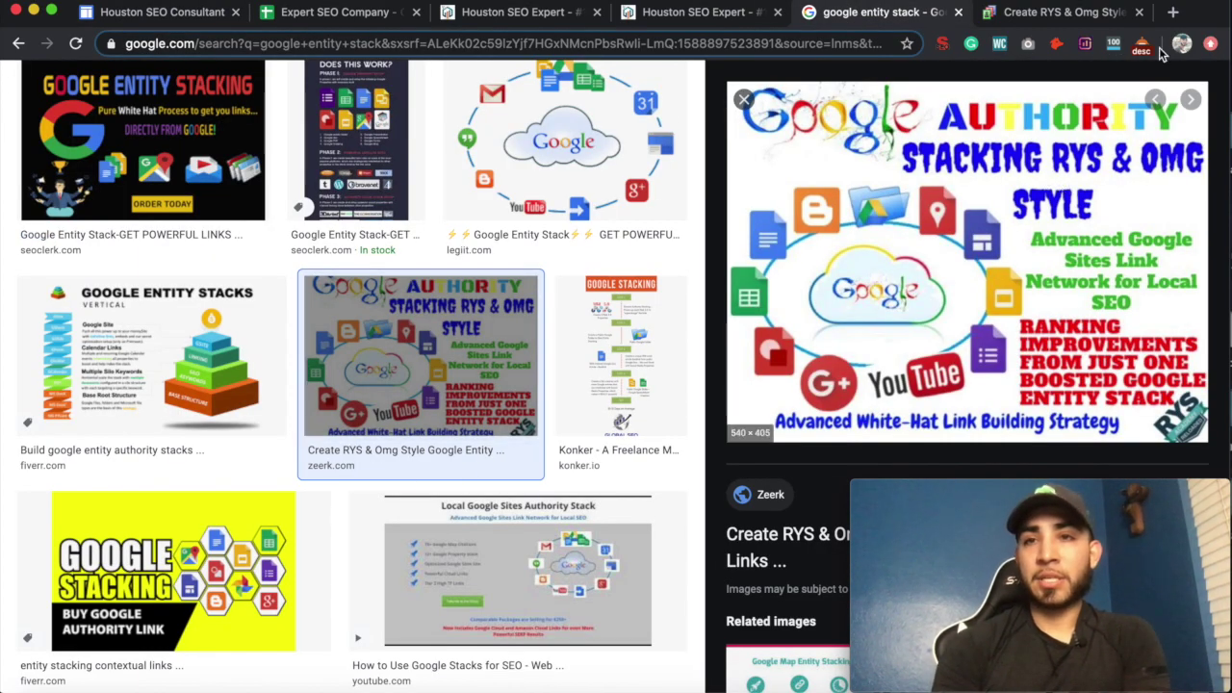
Leave the image results via the Zeerk RYS & OMG Style tab and bring up the MyFolio Sign Up page
{"action": "left_click", "coordinate": [1059, 13]}
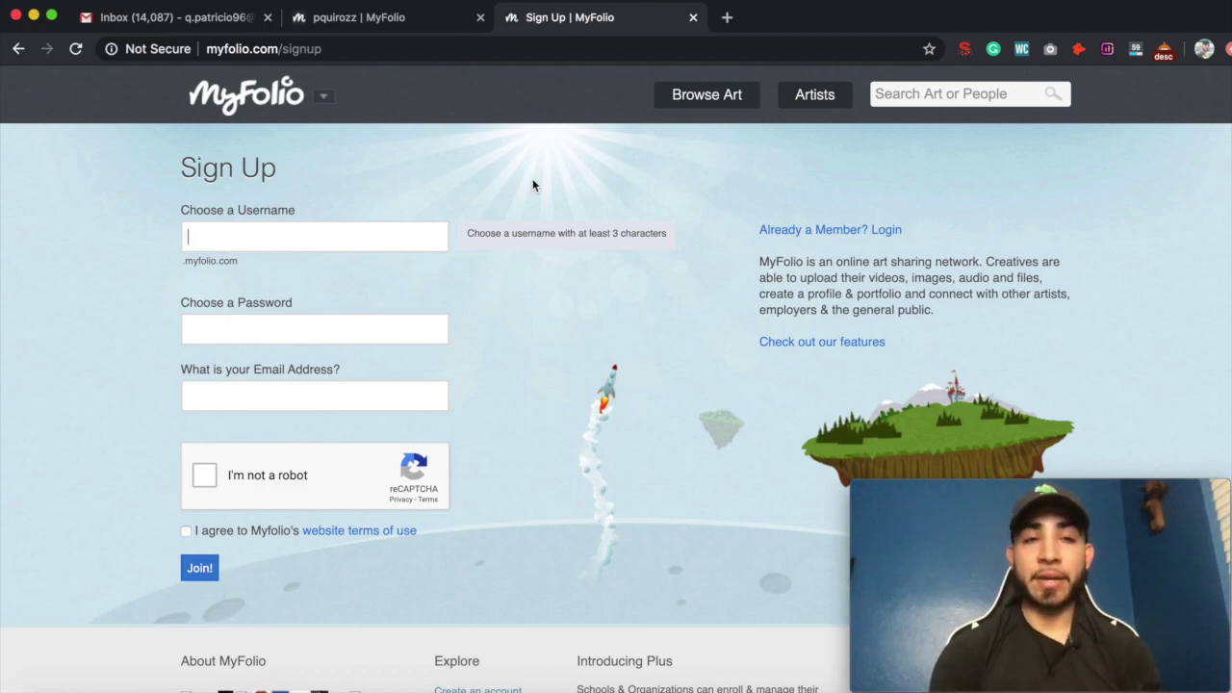
Enter a username, a password and an email address in the MyFolio sign-up form
{"action": "left_click", "coordinate": [326, 233]}
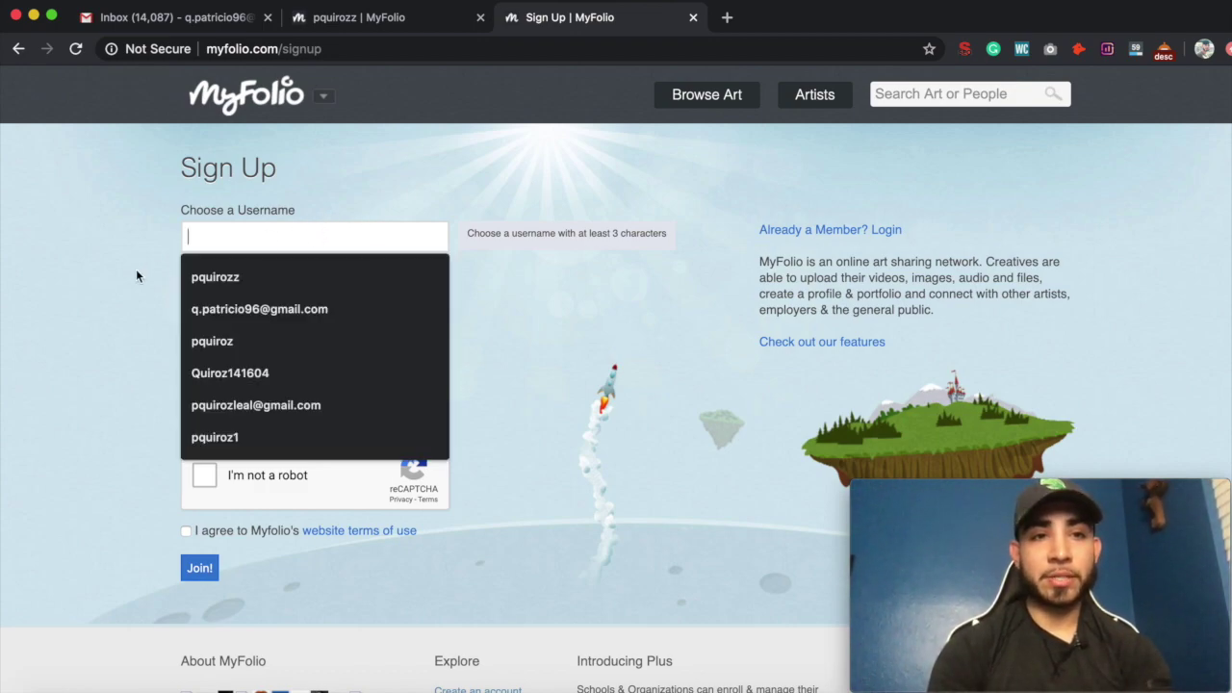
{"action": "left_click", "coordinate": [231, 236]}
{"action": "left_click", "coordinate": [233, 234]}
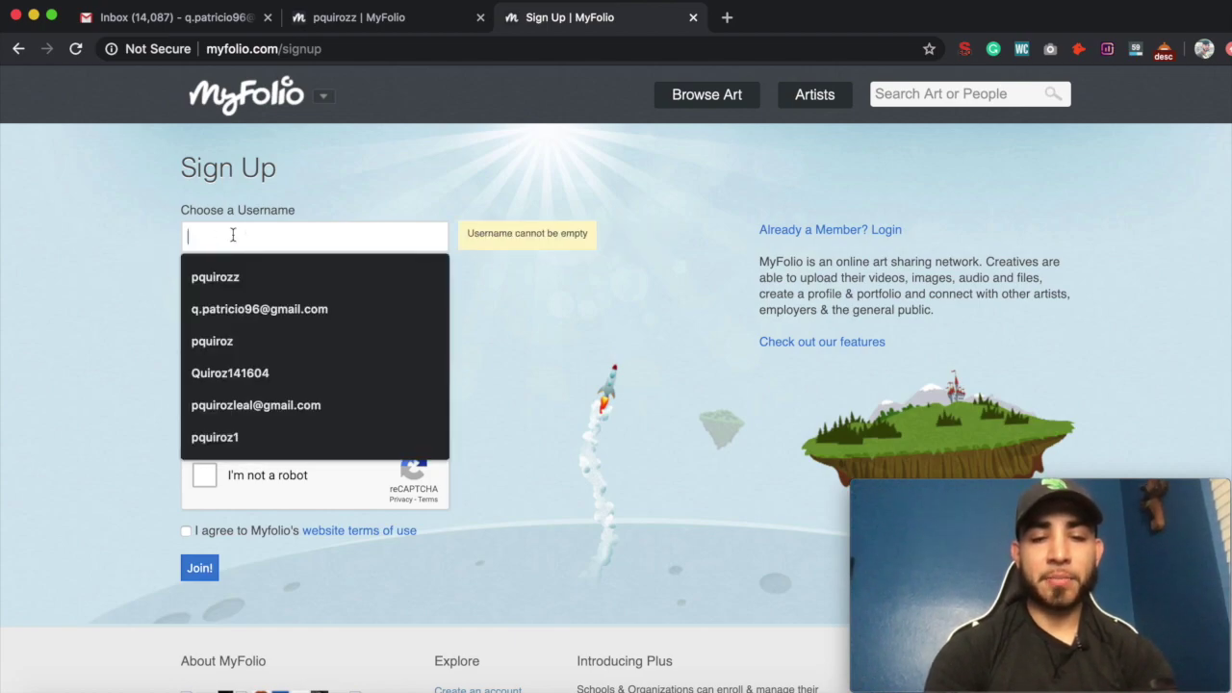
{"action": "type", "text": "rankingwithpat"}
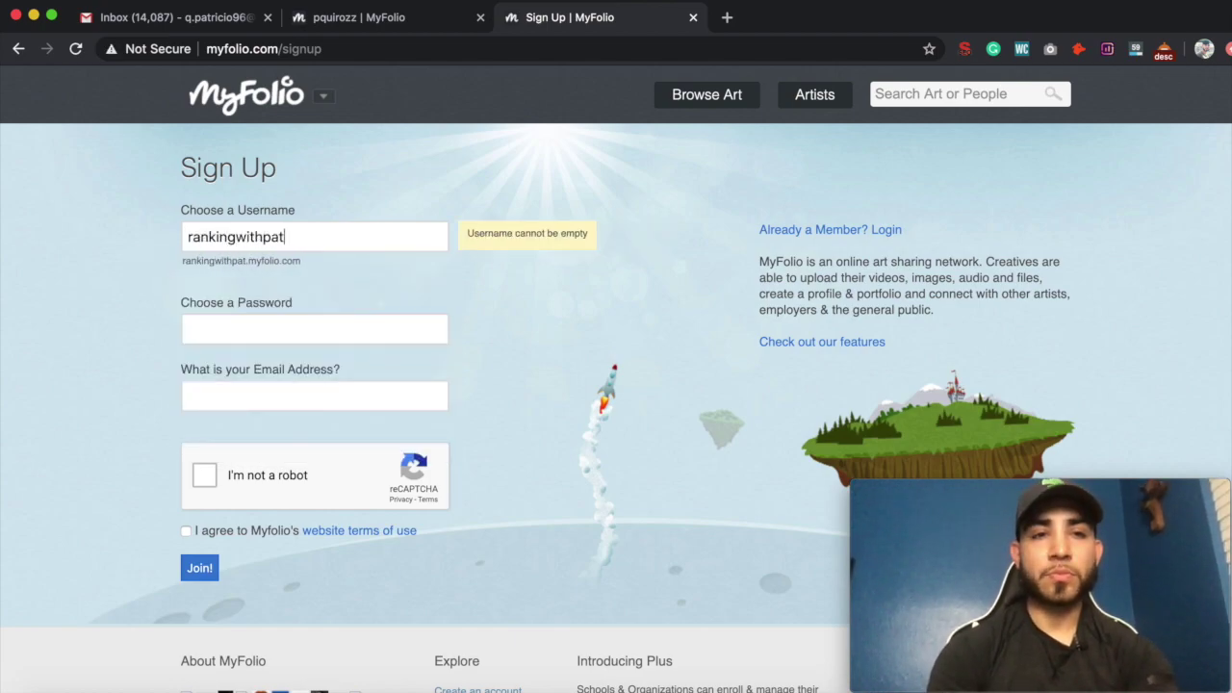
{"action": "left_click", "coordinate": [213, 327]}
{"action": "type", "text": "*********"}
{"action": "left_click", "coordinate": [205, 407]}
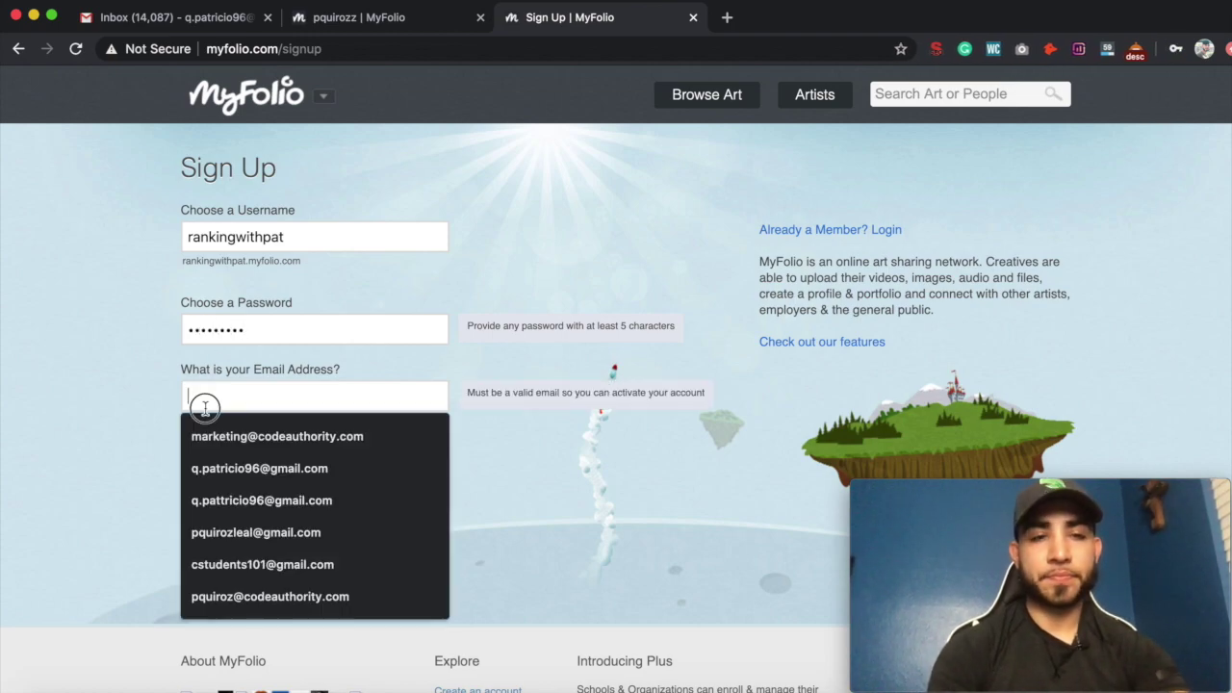
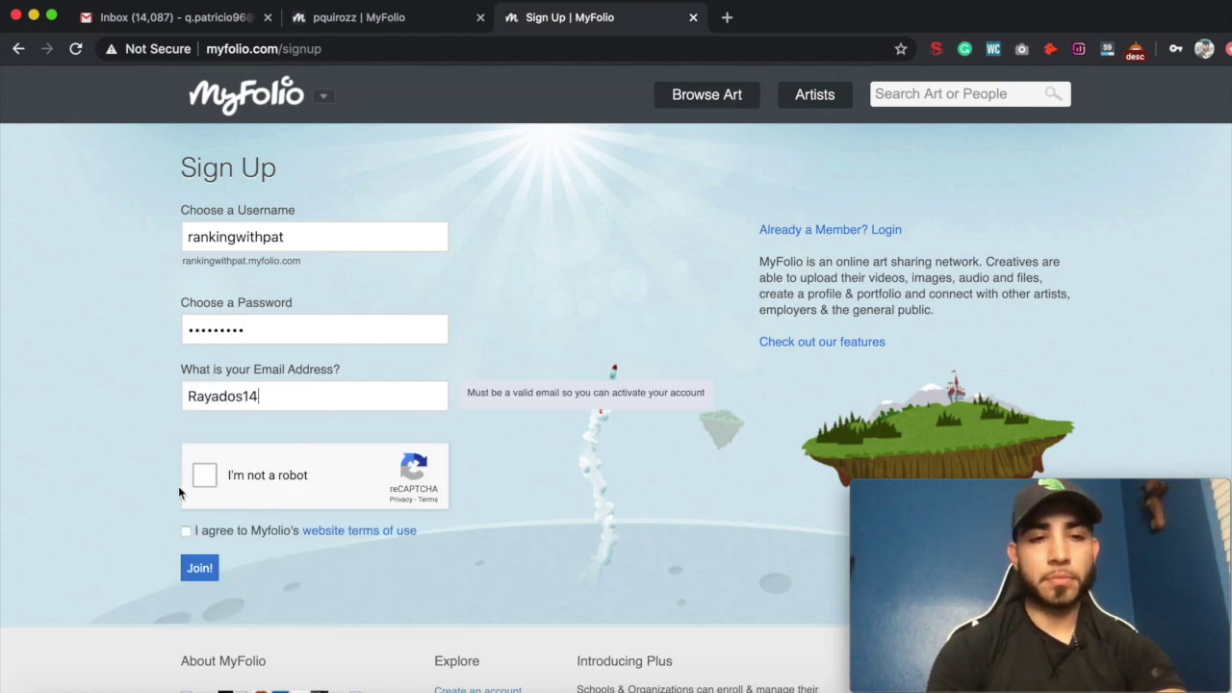
Pass the reCAPTCHA check, accept the terms of use and submit the form with Join!
{"action": "left_click", "coordinate": [204, 474]}
{"action": "left_click", "coordinate": [185, 533]}
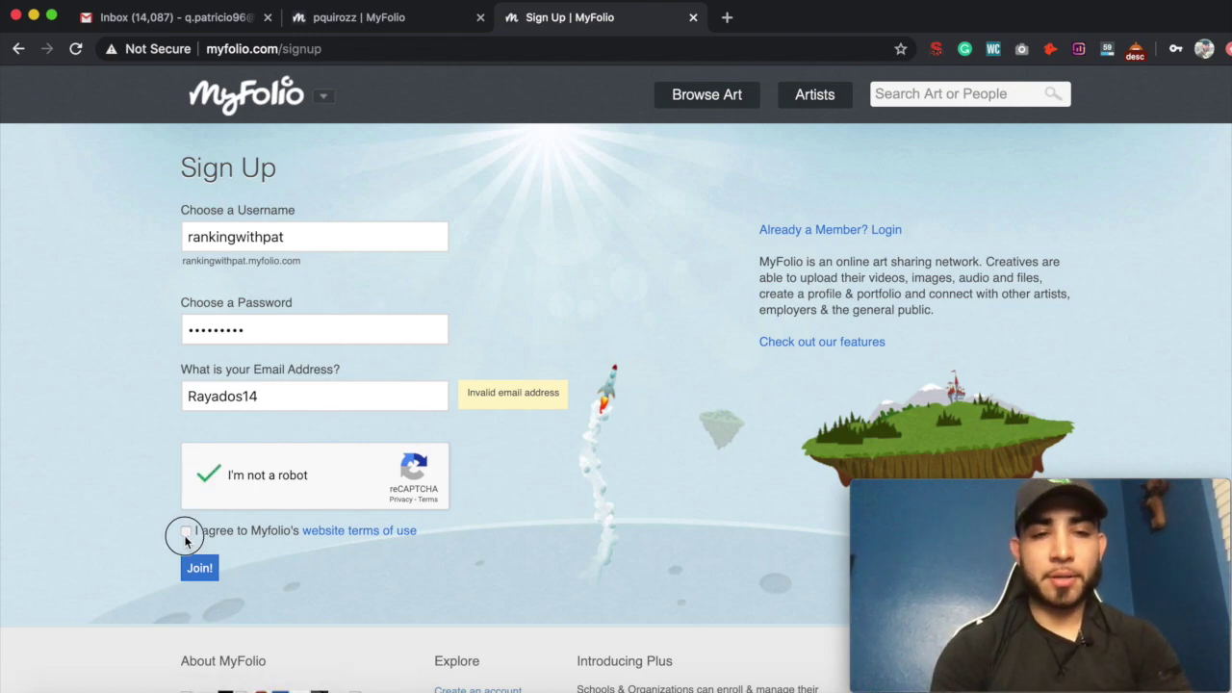
{"action": "left_click", "coordinate": [200, 570]}
Decline saving the password in the browser
{"action": "left_click", "coordinate": [1103, 339]}
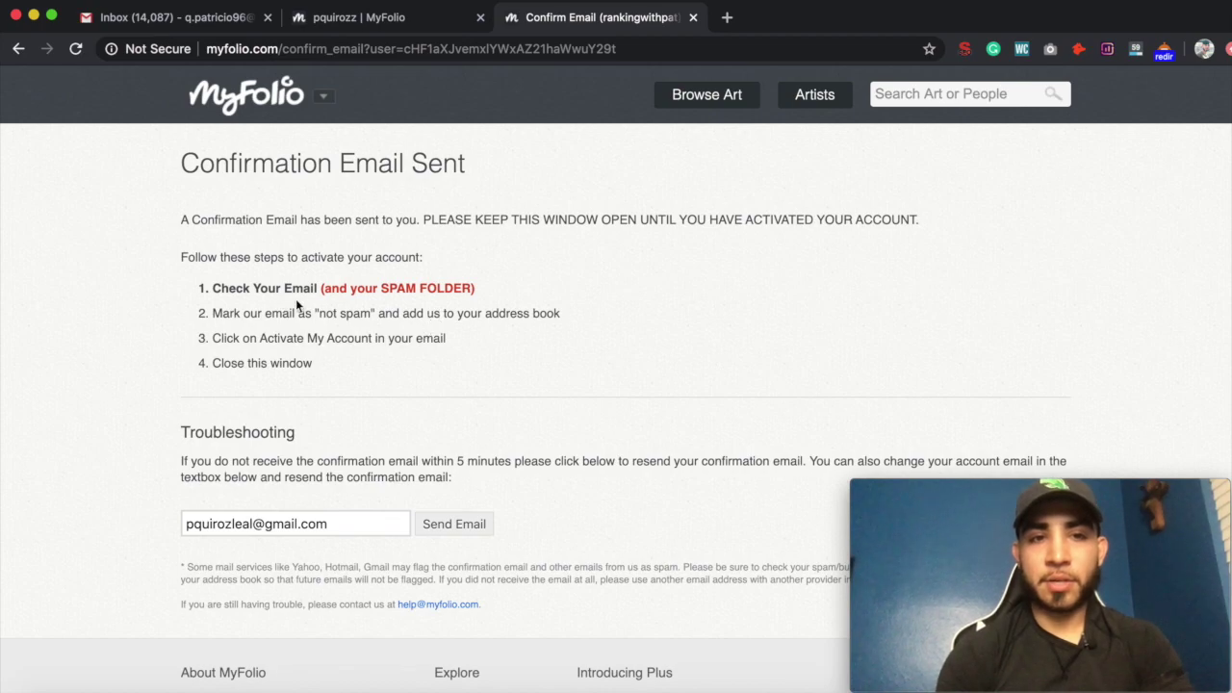
{"action": "scroll", "coordinate": [562, 388], "scroll_direction": "down", "scroll_amount": 1}
{"action": "scroll", "coordinate": [562, 388], "scroll_direction": "up", "scroll_amount": 1}
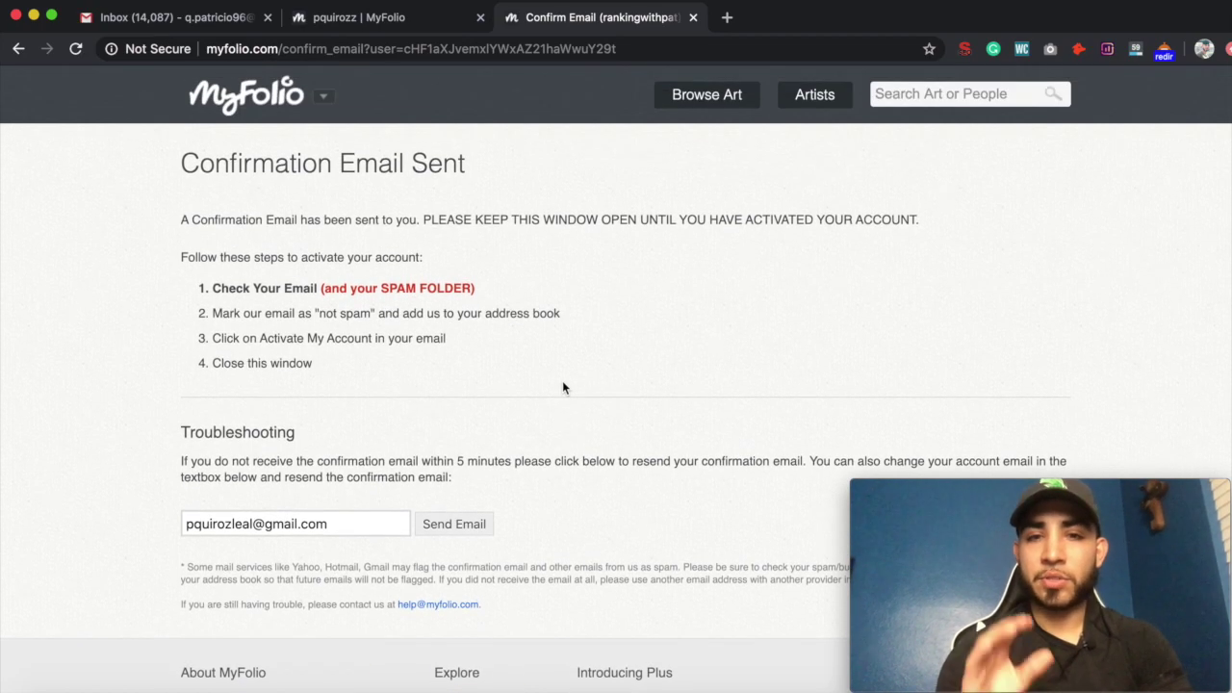
Switch Gmail to the other Google account and follow the MyFolio 'Activate Your Account' link
{"action": "left_click", "coordinate": [198, 18]}
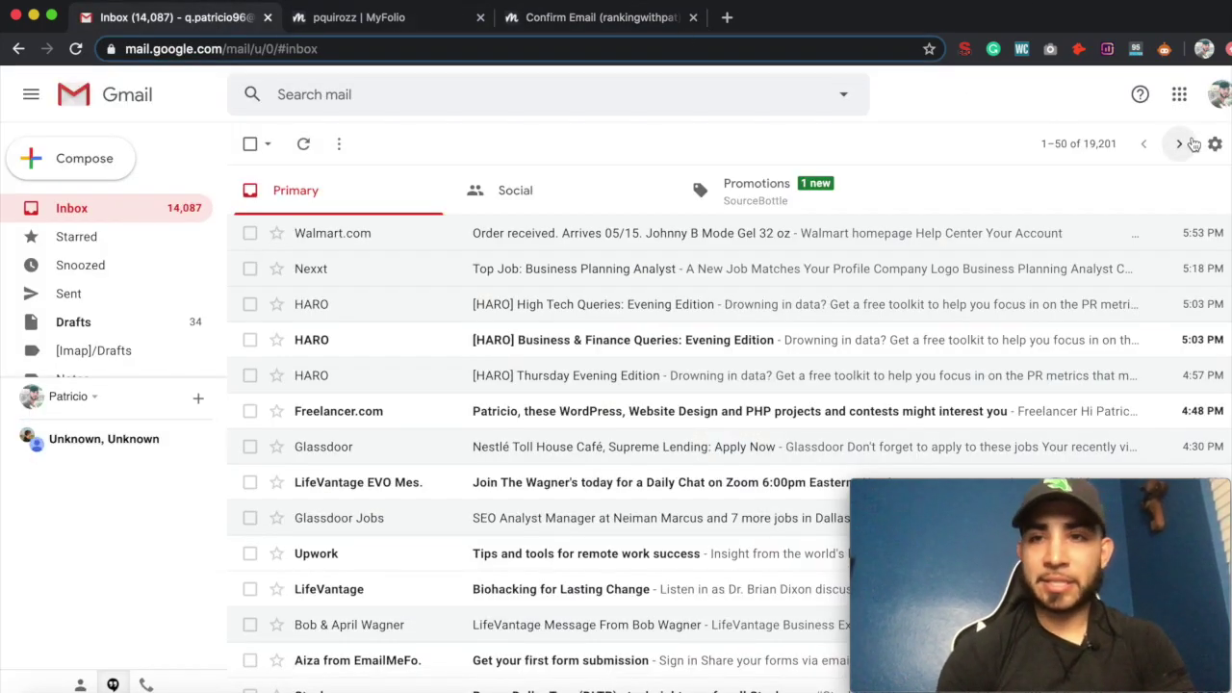
{"action": "left_click", "coordinate": [1218, 97]}
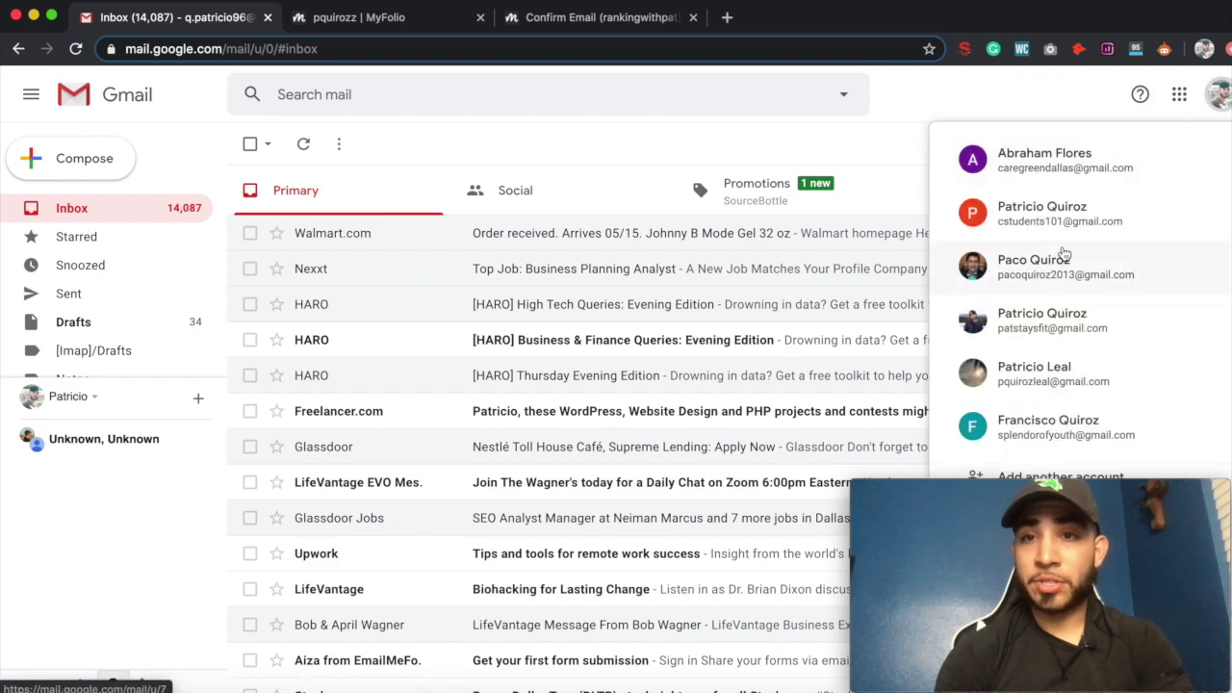
{"action": "left_click", "coordinate": [1067, 394]}
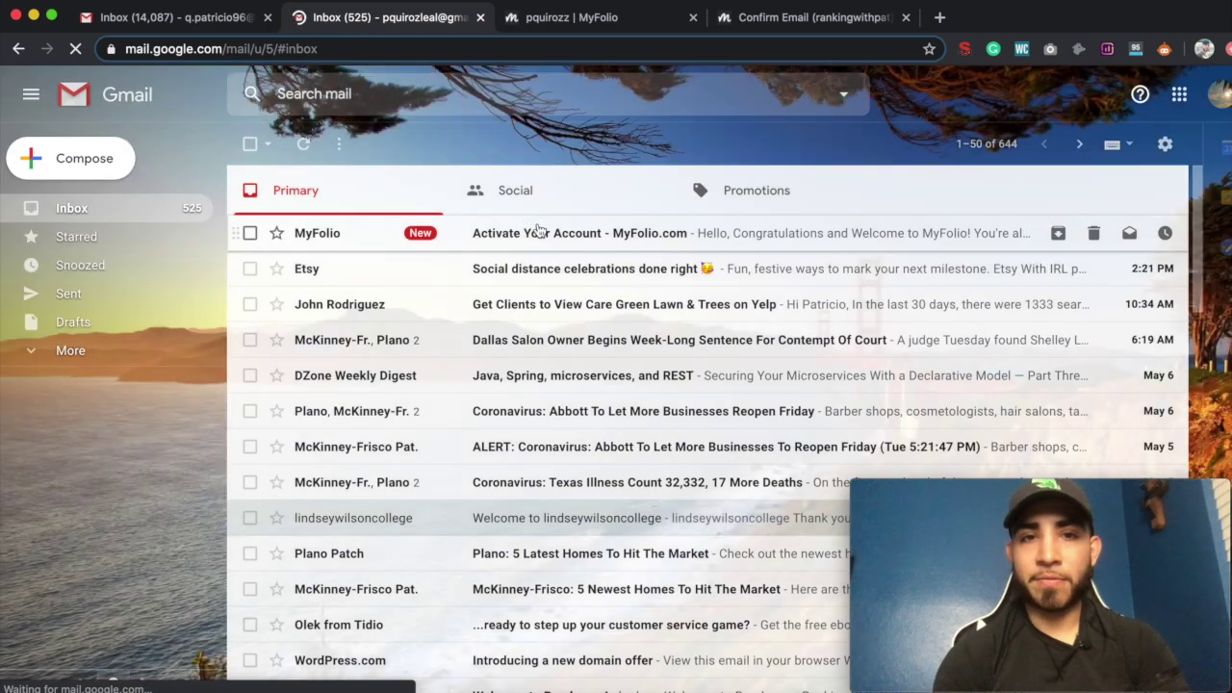
{"action": "left_click", "coordinate": [534, 236]}
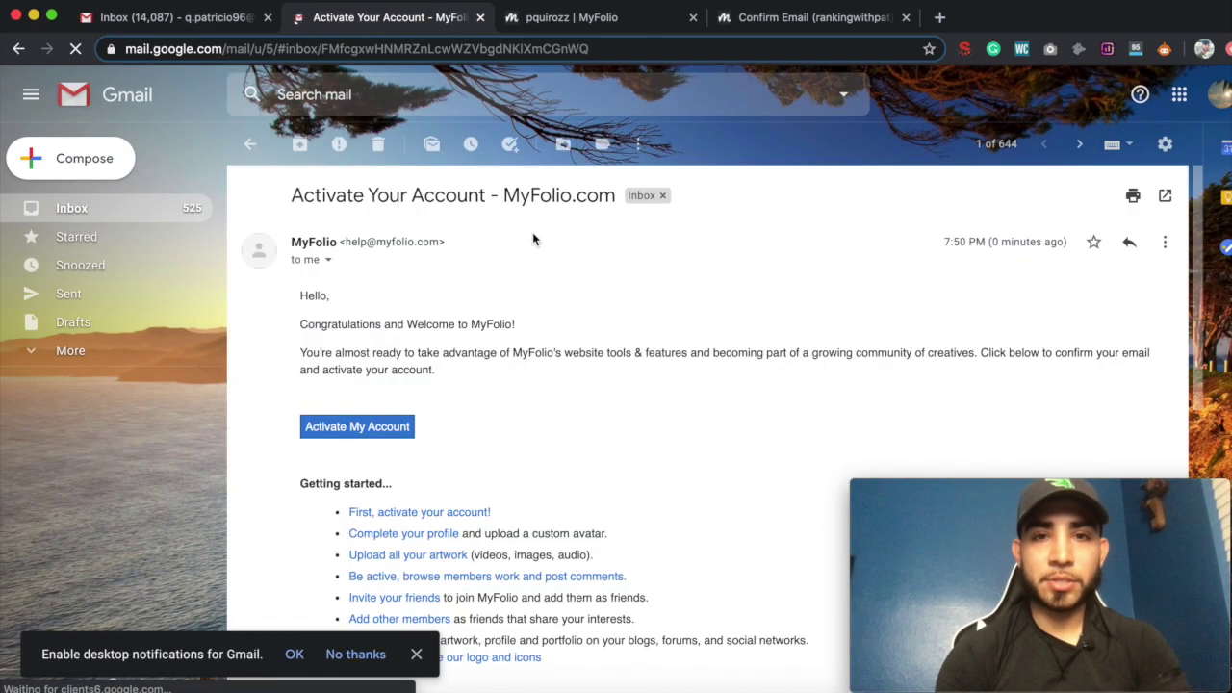
{"action": "left_click", "coordinate": [364, 426]}
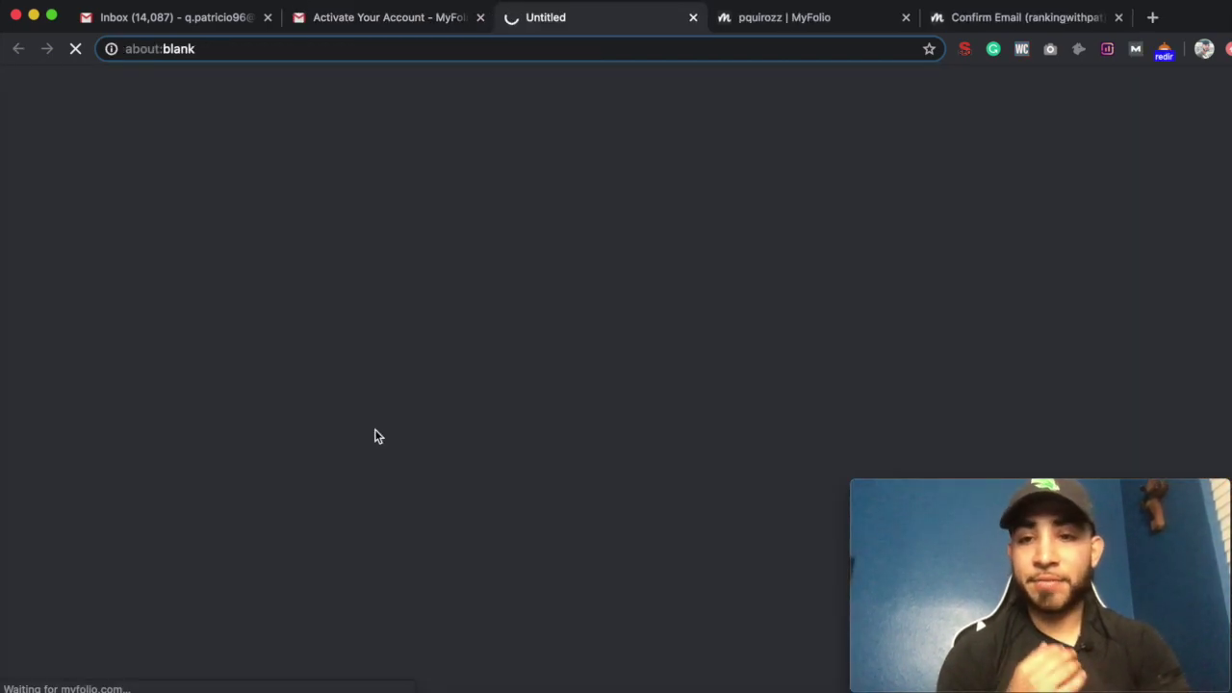
Paste the About Me paragraph containing the 'Mesquite web design' link
{"action": "scroll", "coordinate": [375, 433], "scroll_direction": "down", "scroll_amount": 2}
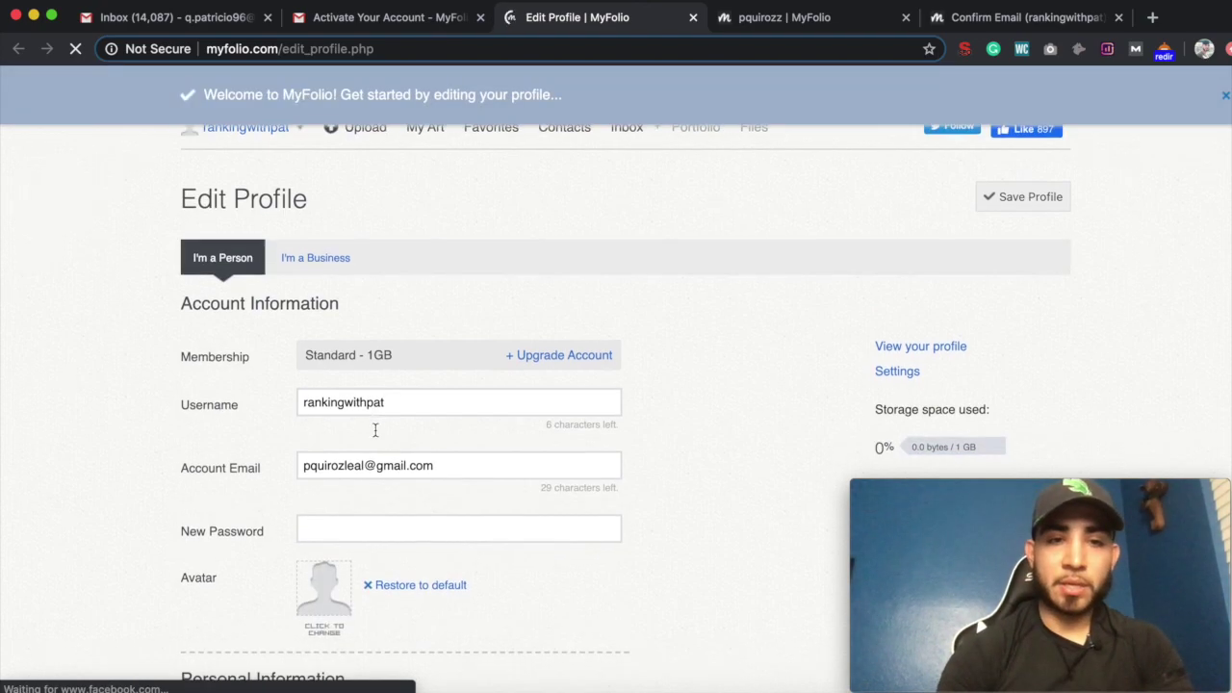
{"action": "scroll", "coordinate": [375, 430], "scroll_direction": "down", "scroll_amount": 3}
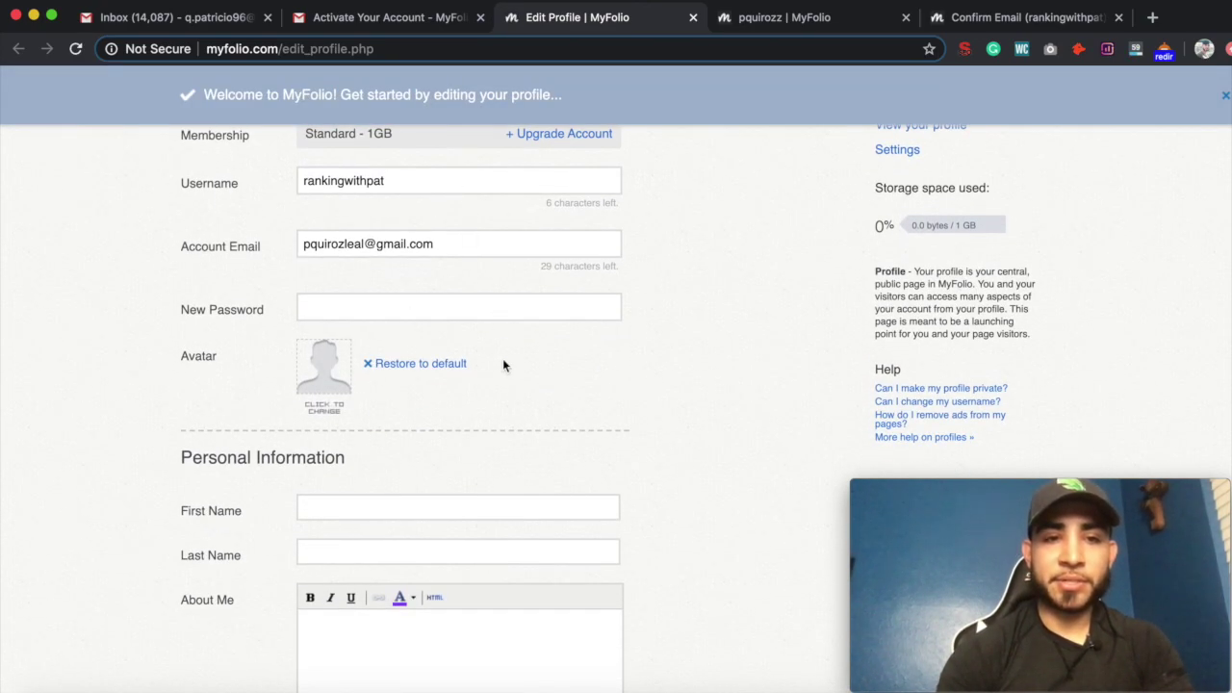
{"action": "scroll", "coordinate": [501, 375], "scroll_direction": "down", "scroll_amount": 5}
{"action": "left_click", "coordinate": [446, 378]}
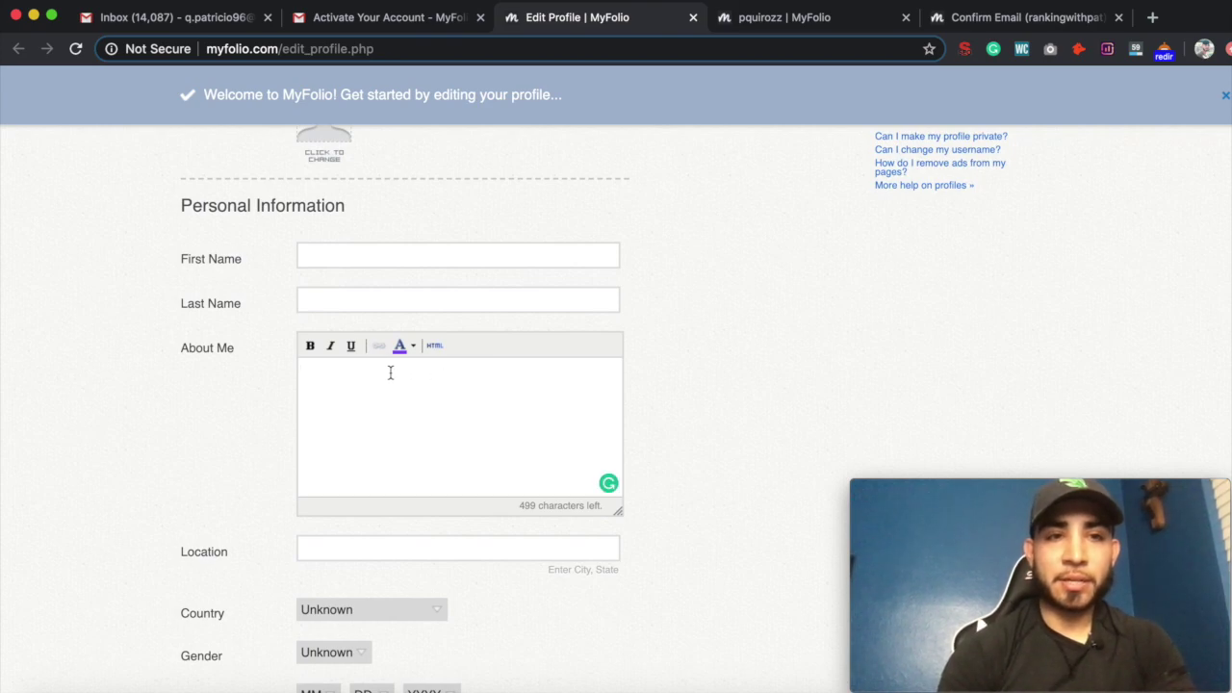
{"action": "scroll", "coordinate": [401, 399], "scroll_direction": "down", "scroll_amount": 5}
{"action": "scroll", "coordinate": [401, 399], "scroll_direction": "up", "scroll_amount": 5}
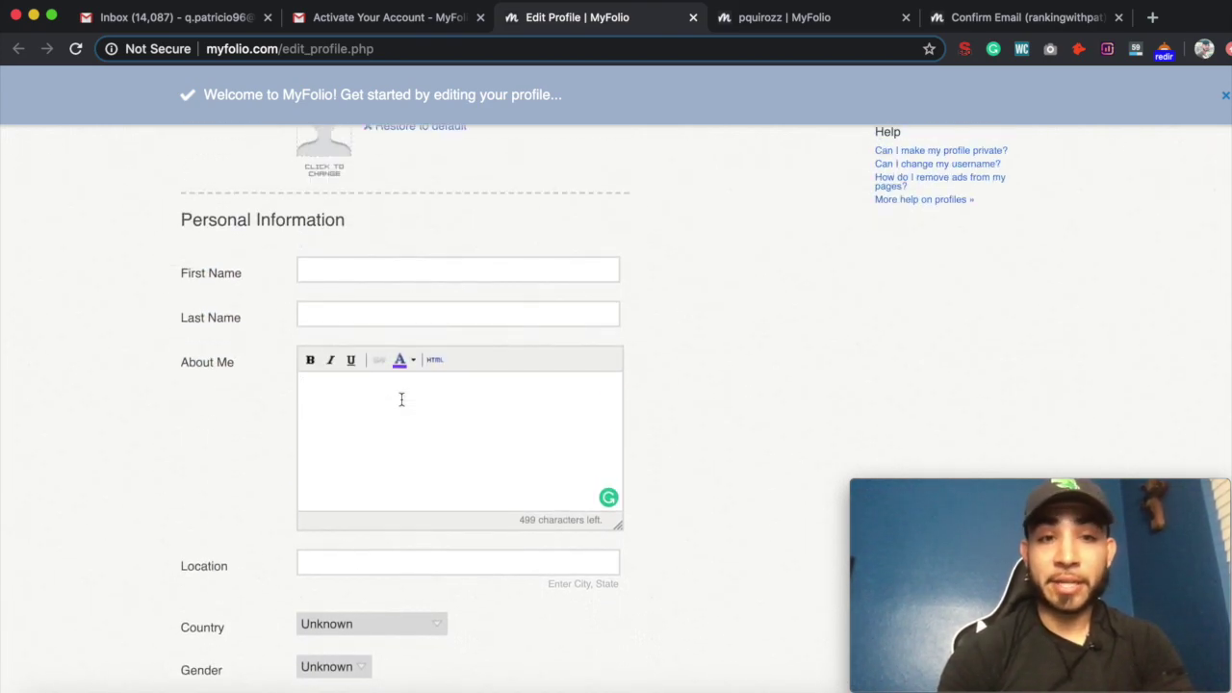
{"action": "type", "text": "We are a passionate and innovative Mesquite web design company specializing in crafting beautiful, professional, and engaging websites that deliver immediate solutions for online growth and greater brand awareness."}
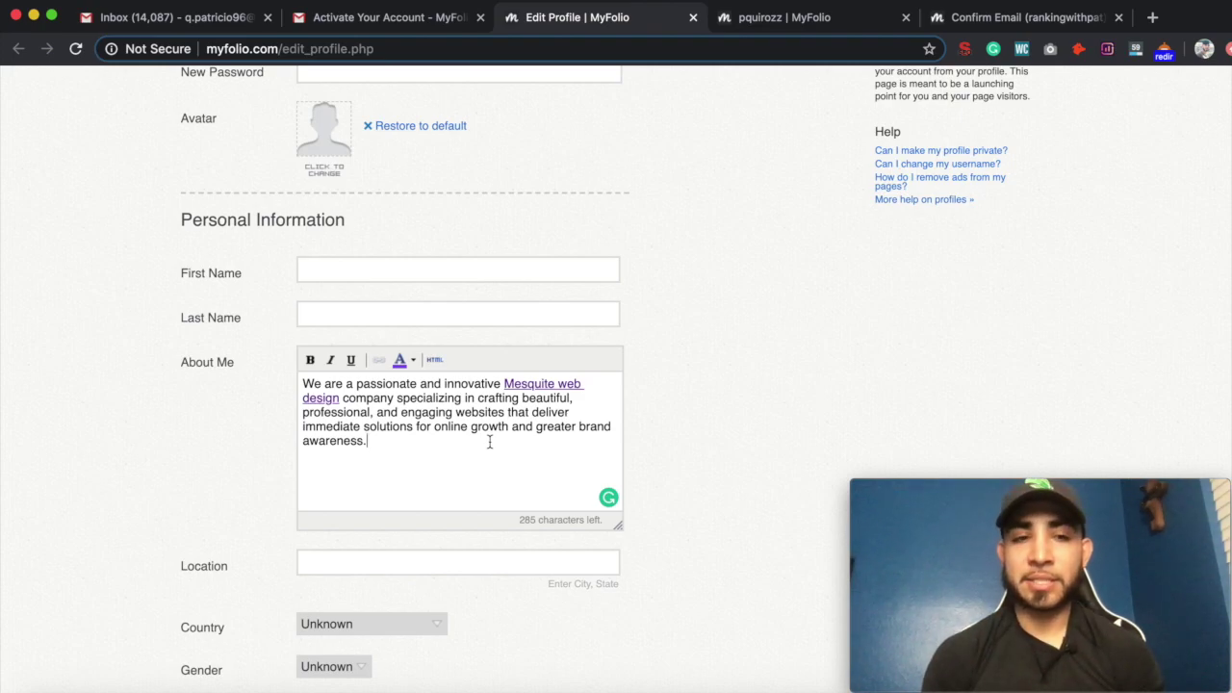
{"action": "scroll", "coordinate": [489, 441], "scroll_direction": "down", "scroll_amount": 5}
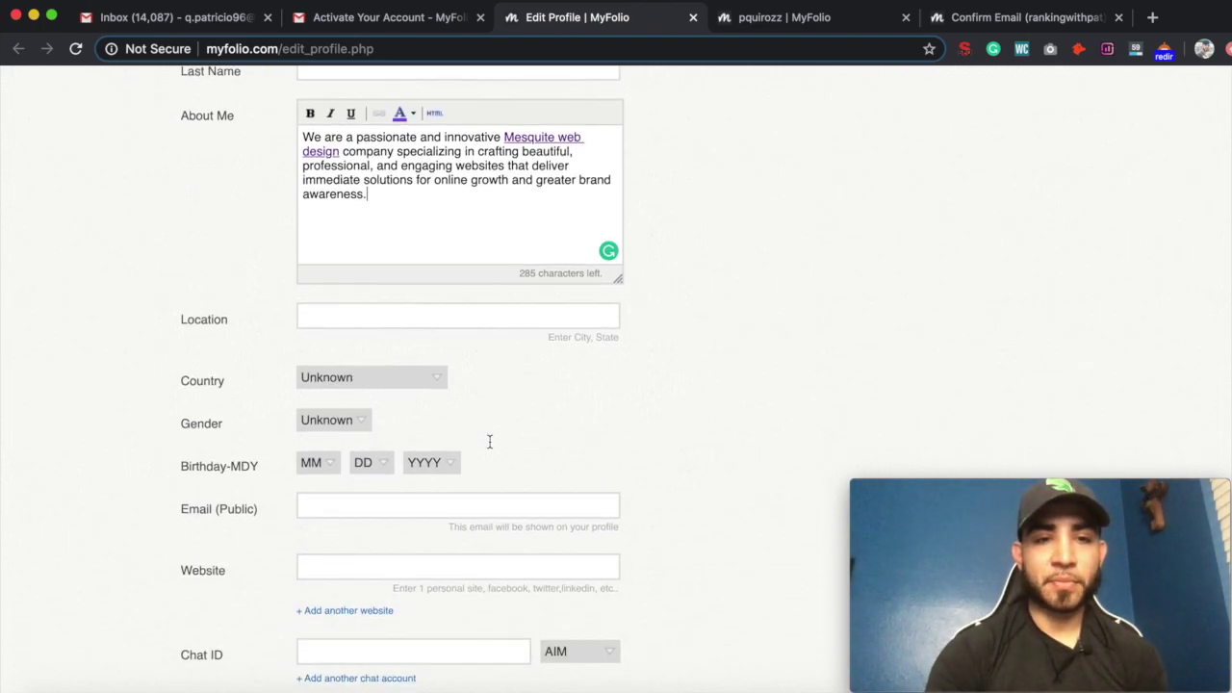
{"action": "scroll", "coordinate": [512, 440], "scroll_direction": "down", "scroll_amount": 4}
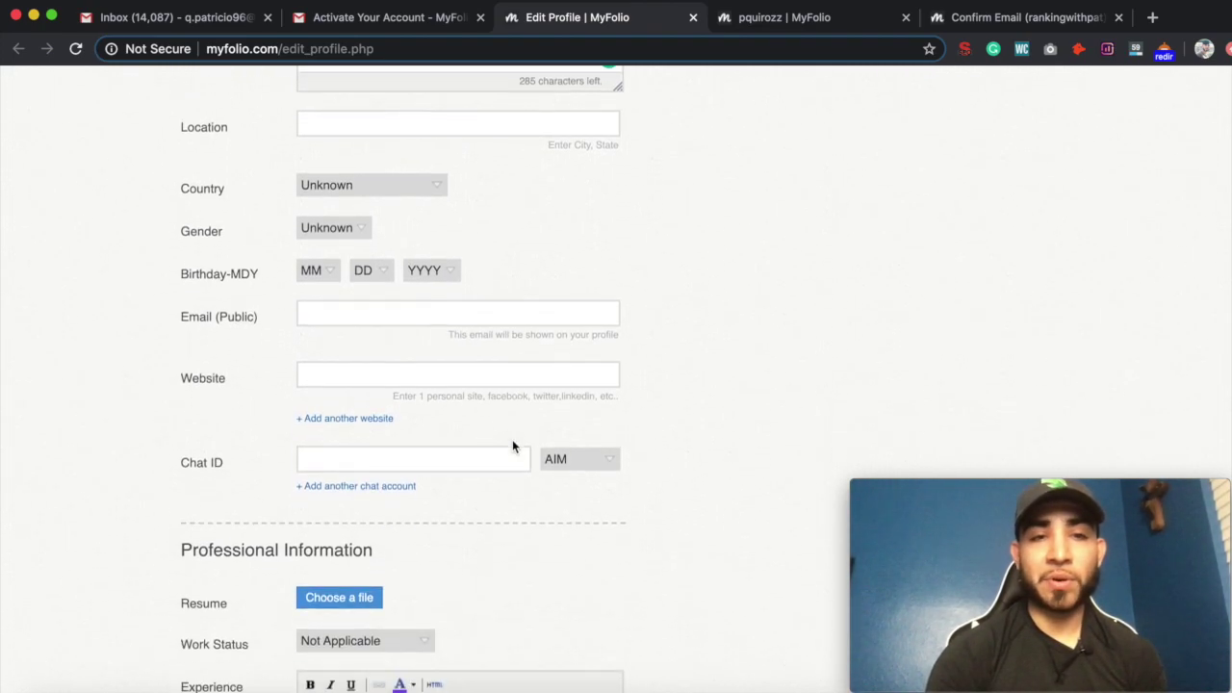
{"action": "left_click", "coordinate": [447, 366]}
{"action": "type", "text": "https:..splendoro"}
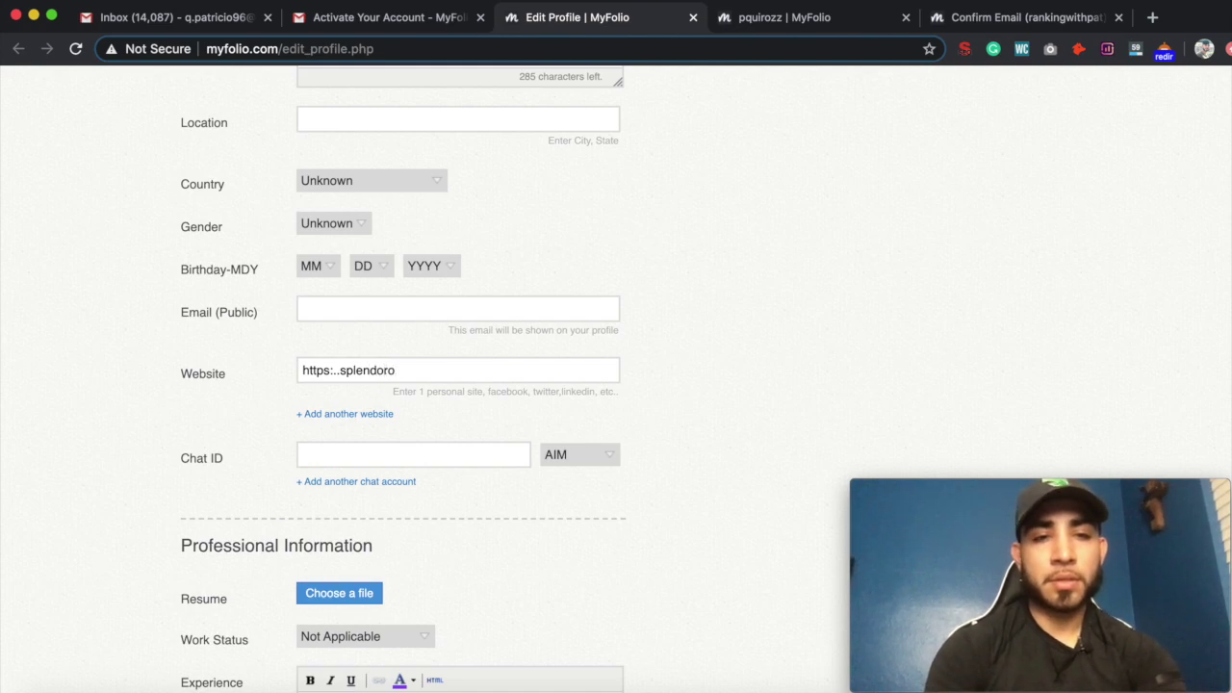
{"action": "key", "text": "BackSpace"}
{"action": "key", "text": "BackSpace"}
{"action": "key", "text": "BackSpace"}
{"action": "key", "text": "BackSpace"}
{"action": "key", "text": "BackSpace"}
{"action": "key", "text": "BackSpace"}
{"action": "key", "text": "BackSpace"}
{"action": "key", "text": "BackSpace"}
{"action": "key", "text": "BackSpace"}
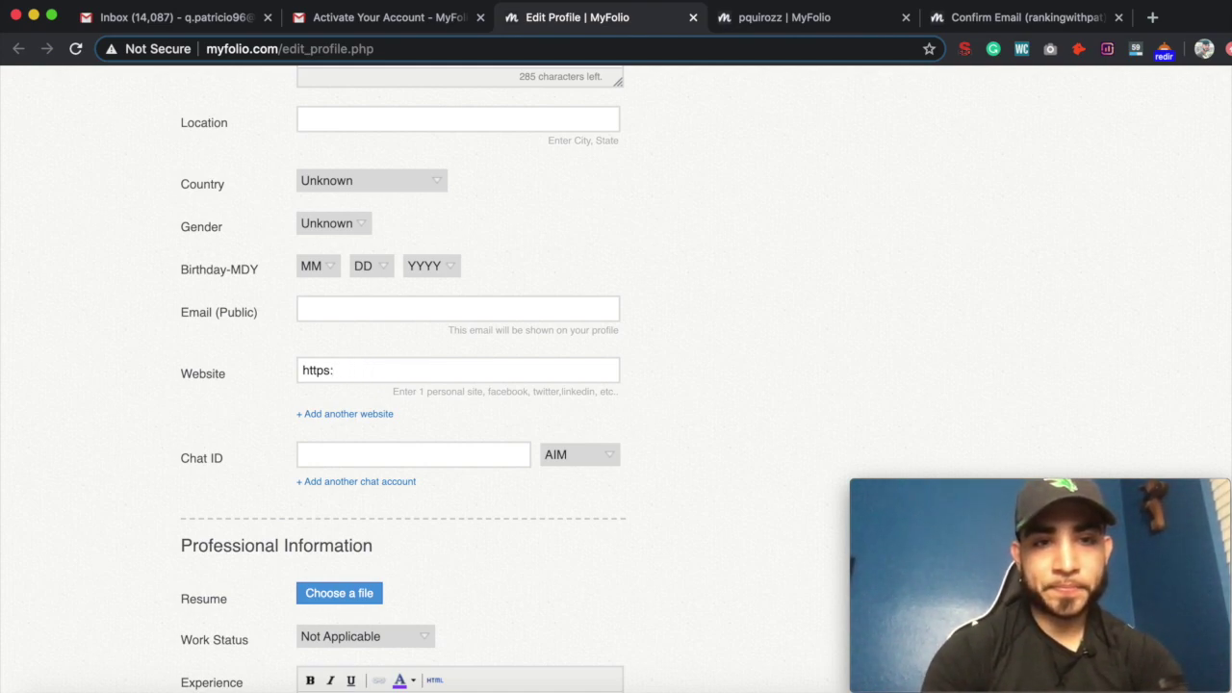
{"action": "type", "text": "/splendorofyouth.com"}
{"action": "scroll", "coordinate": [777, 486], "scroll_direction": "down", "scroll_amount": 4}
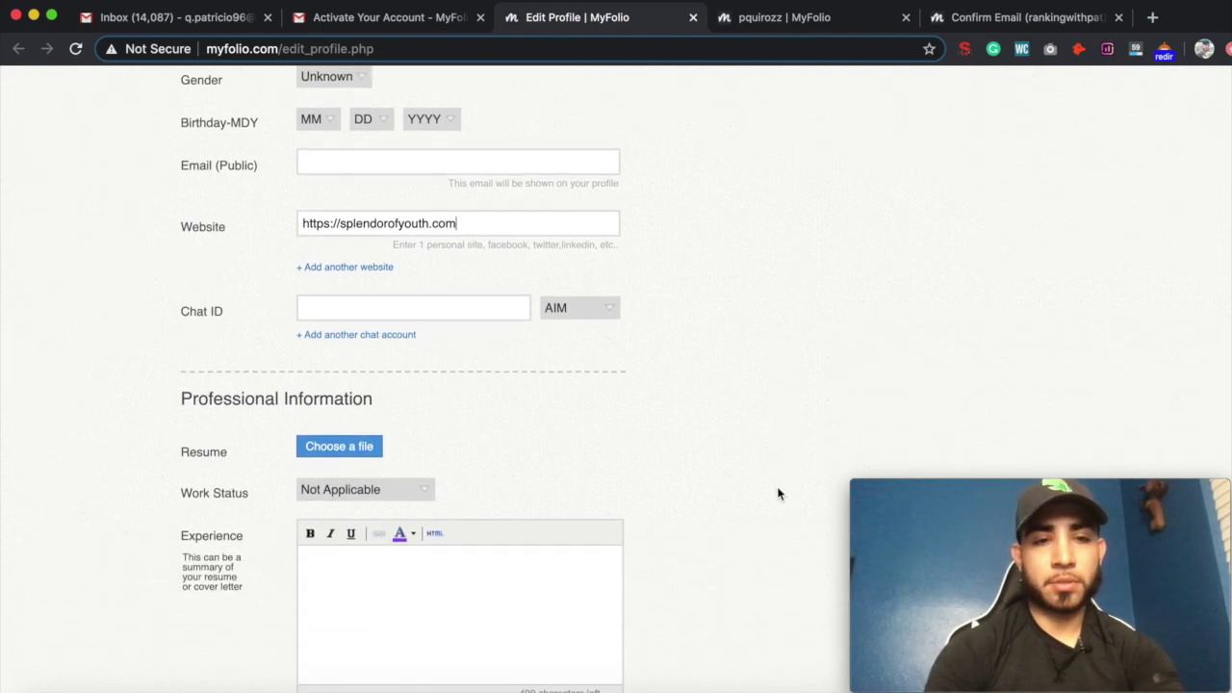
{"action": "scroll", "coordinate": [779, 493], "scroll_direction": "down", "scroll_amount": 2}
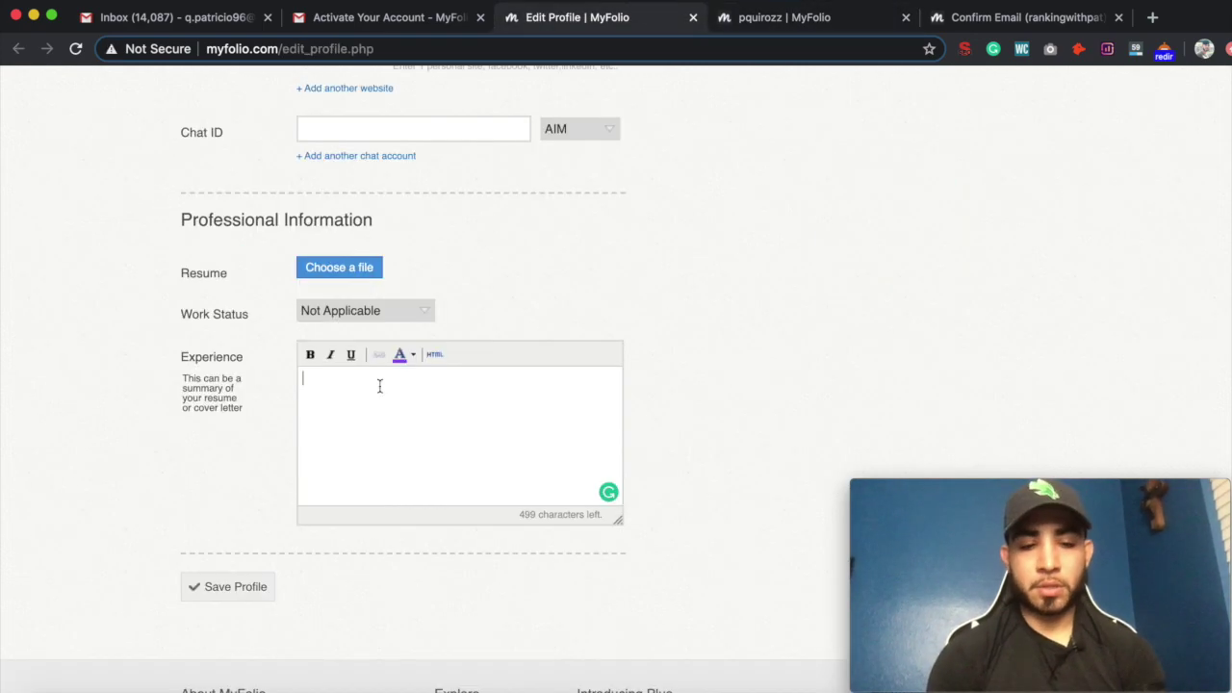
Paste the two-paragraph Experience summary with its 'website design' link and save the profile
{"action": "type", "text": "We specialize in creative website design as well as site migration for companies looking to expand their web development in design, branding, and concept.  With the use of the latest version of software such as JavaScript, Python, PHP, etc. our team can make virtually anything happen for you. The development is also handled with much accuracy and we ensure 100% bug-free, error-free web pages."}
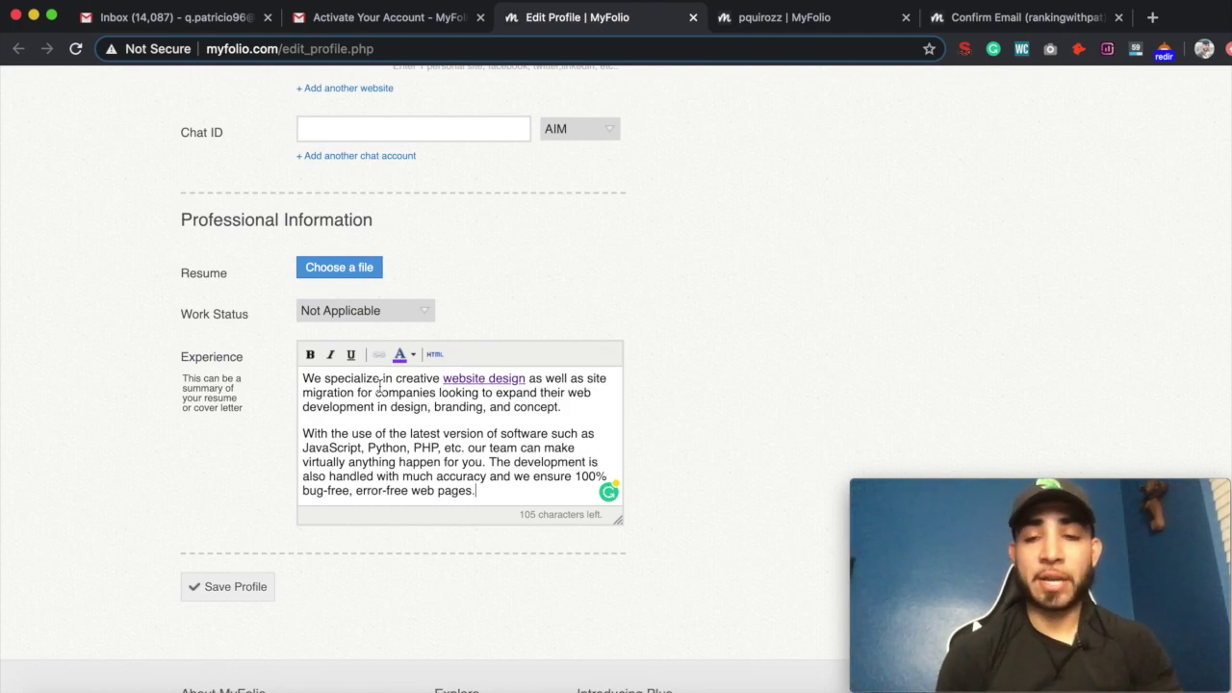
{"action": "scroll", "coordinate": [708, 472], "scroll_direction": "up", "scroll_amount": 10}
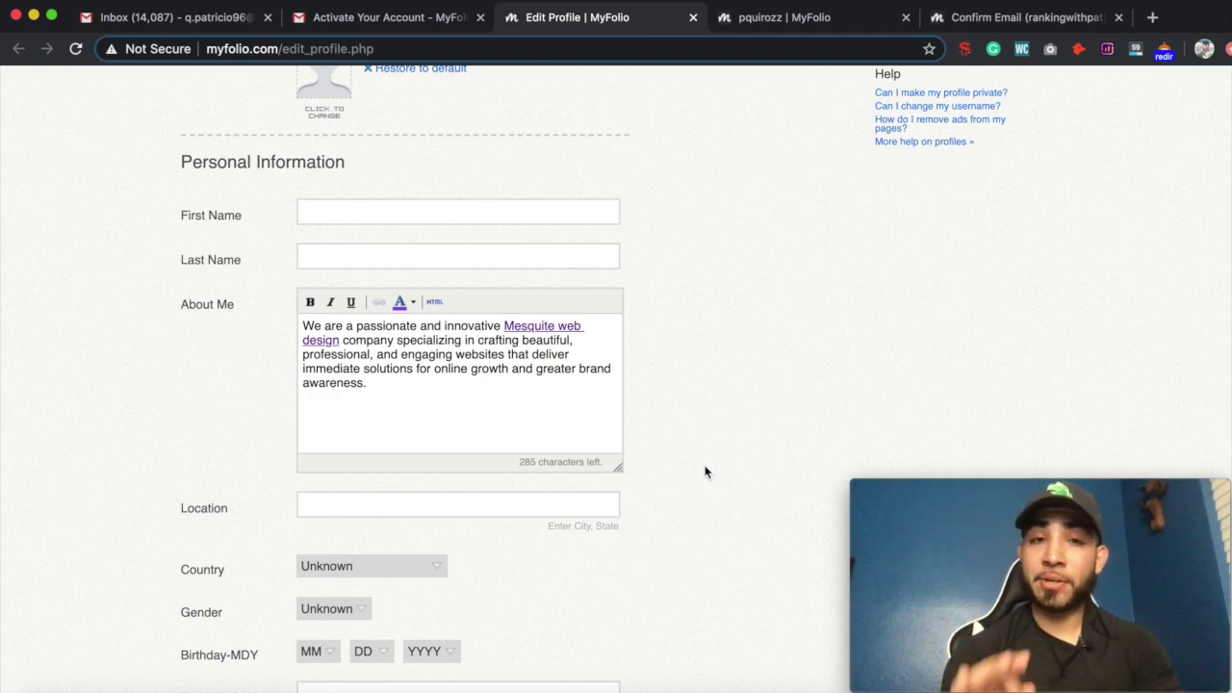
{"action": "scroll", "coordinate": [241, 383], "scroll_direction": "down", "scroll_amount": 5}
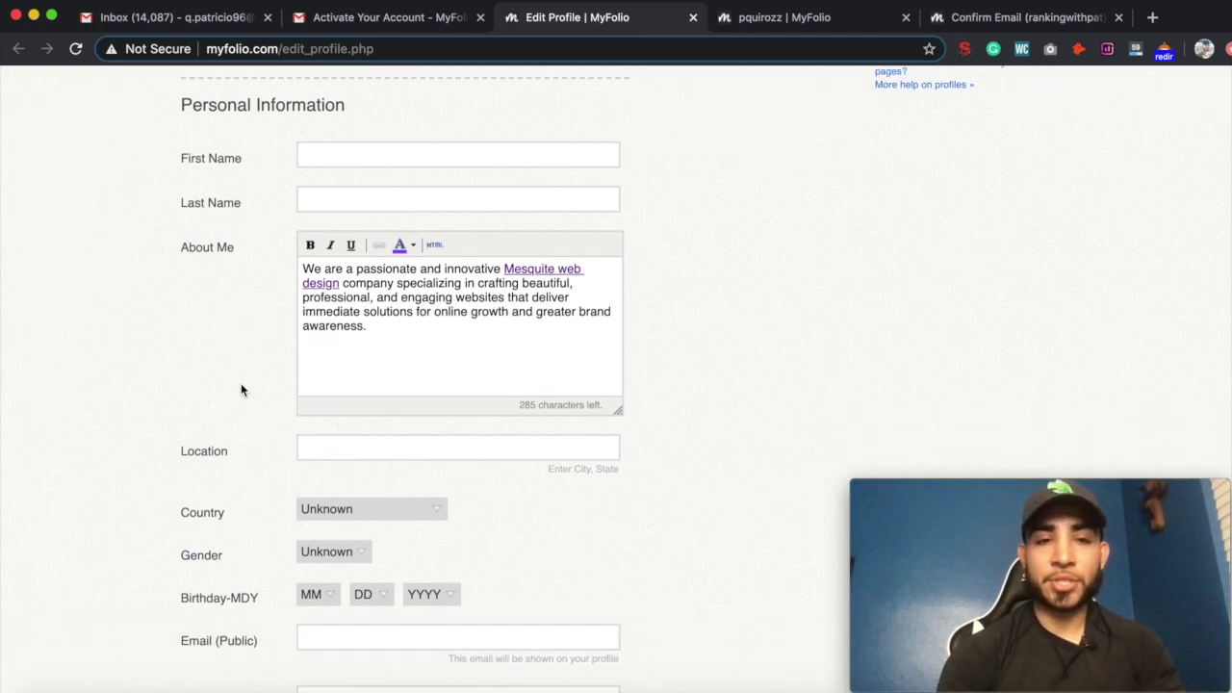
{"action": "scroll", "coordinate": [254, 386], "scroll_direction": "down", "scroll_amount": 3}
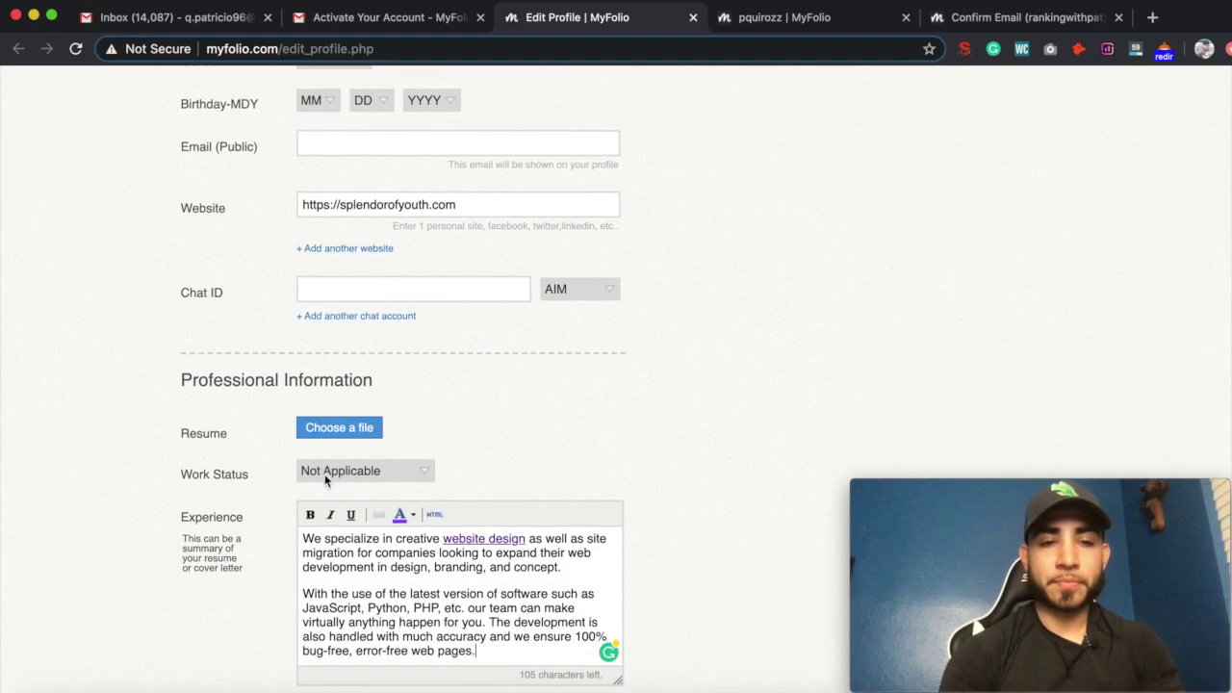
{"action": "scroll", "coordinate": [269, 507], "scroll_direction": "down", "scroll_amount": 2}
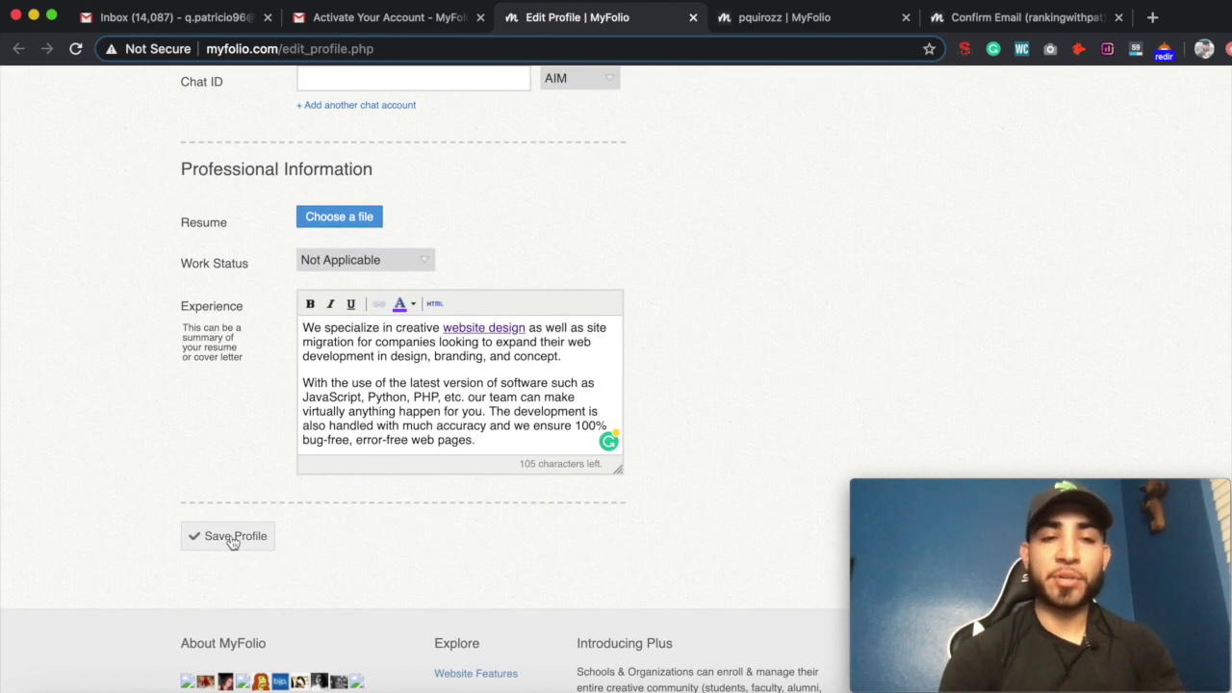
{"action": "left_click", "coordinate": [230, 539]}
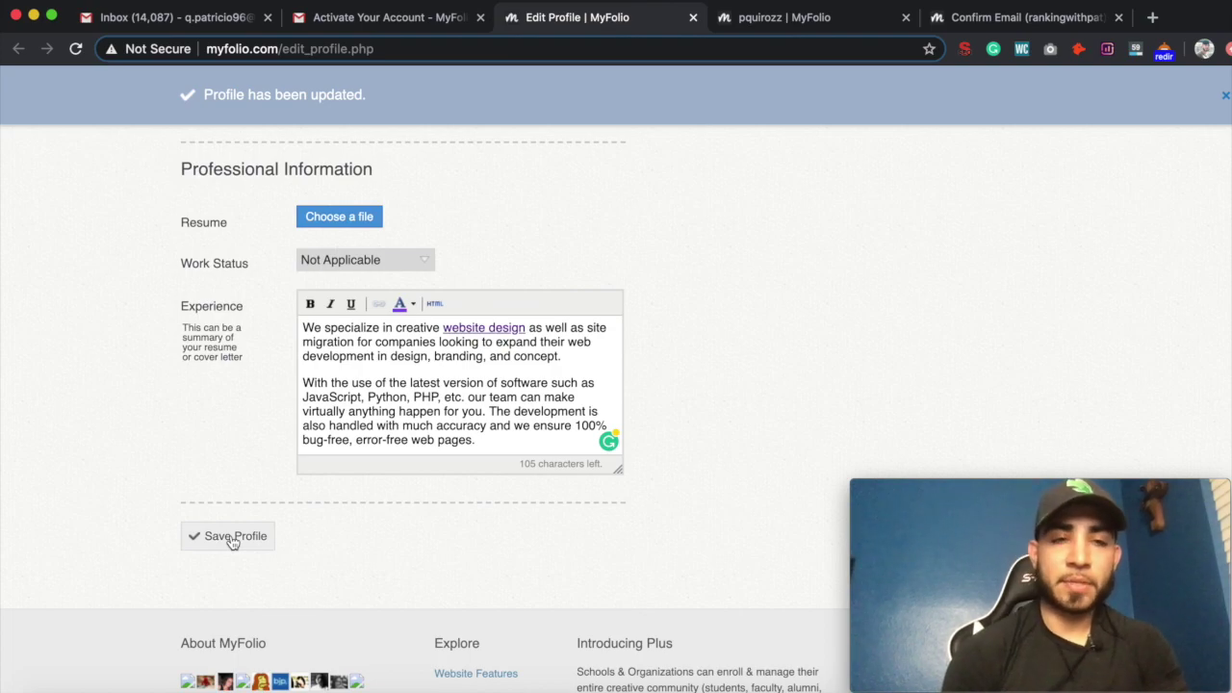
{"action": "scroll", "coordinate": [798, 385], "scroll_direction": "up", "scroll_amount": 10}
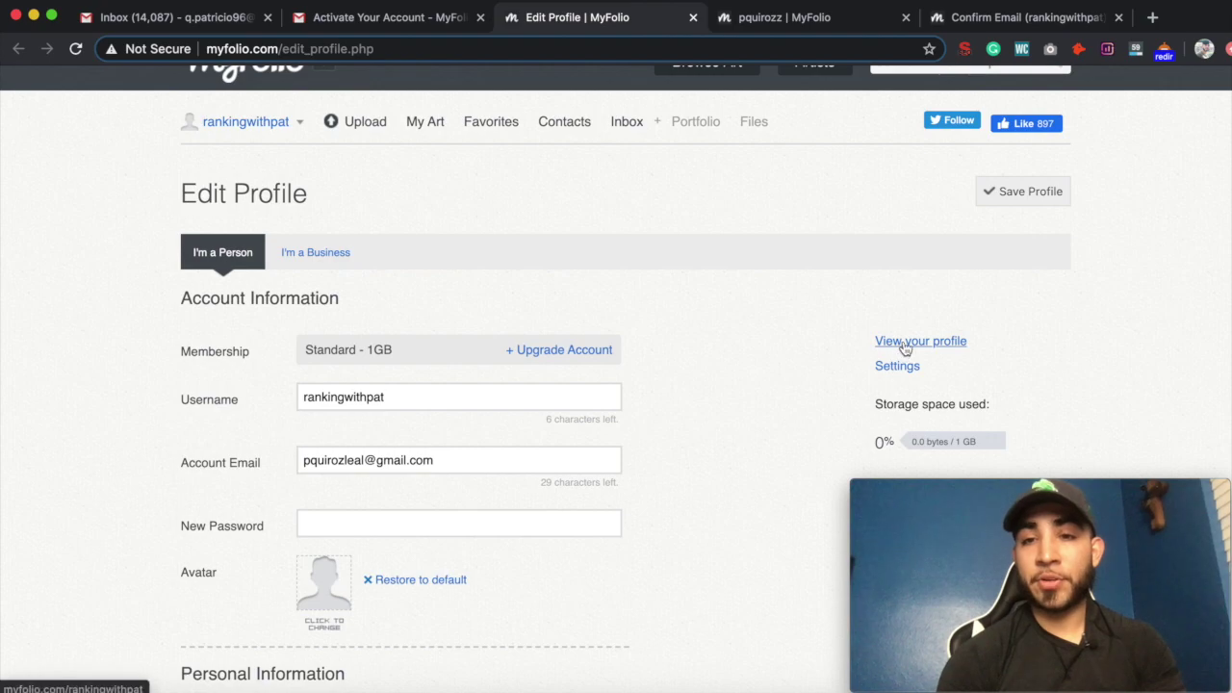
Open the public MyFolio profile page
{"action": "left_click", "coordinate": [899, 343]}
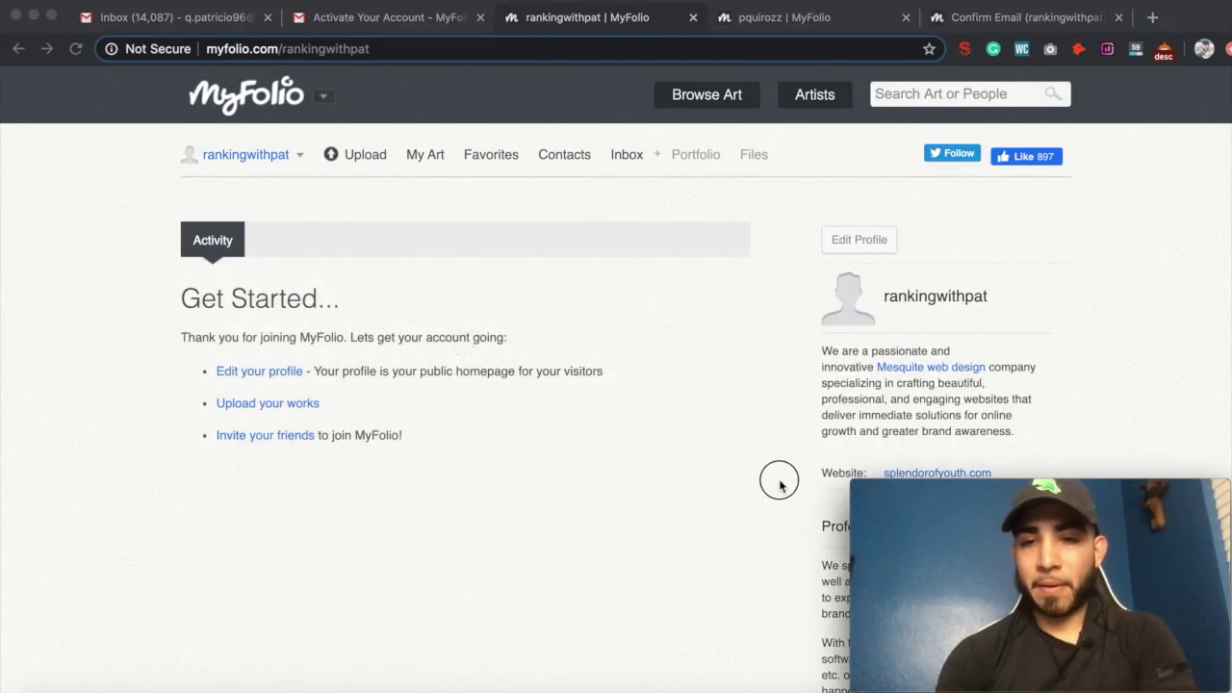
{"action": "left_click_drag", "start_coordinate": [847, 538], "coordinate": [65, 558]}
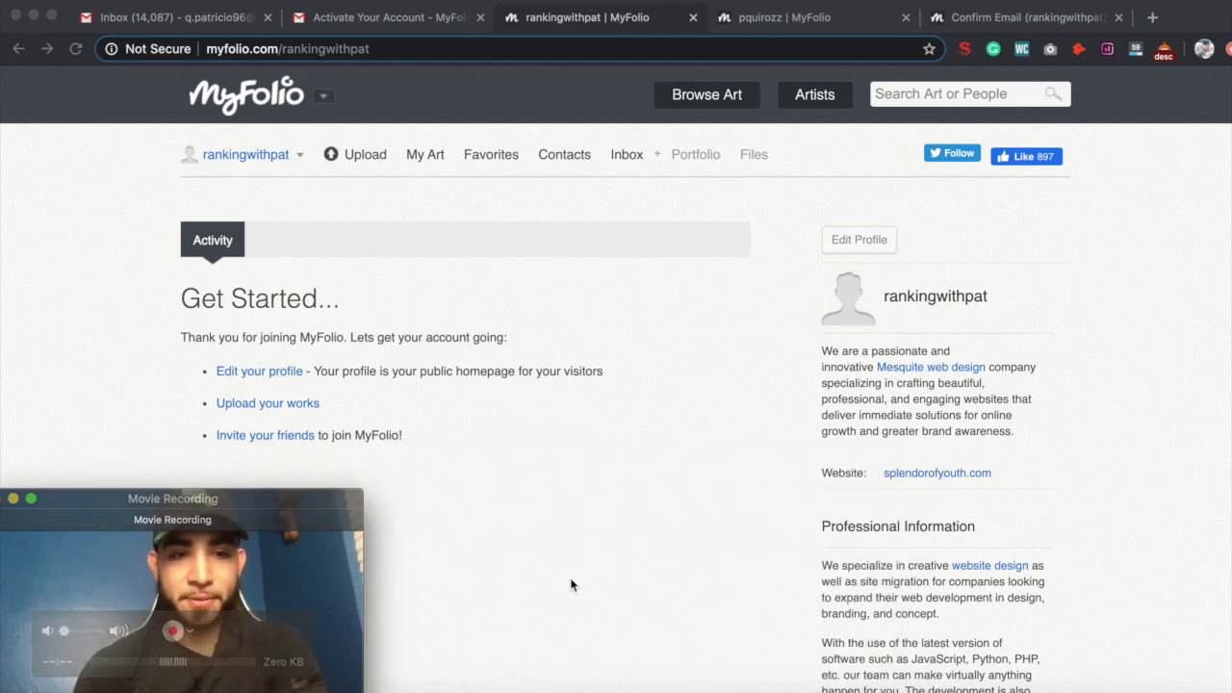
{"action": "left_click", "coordinate": [1134, 51]}
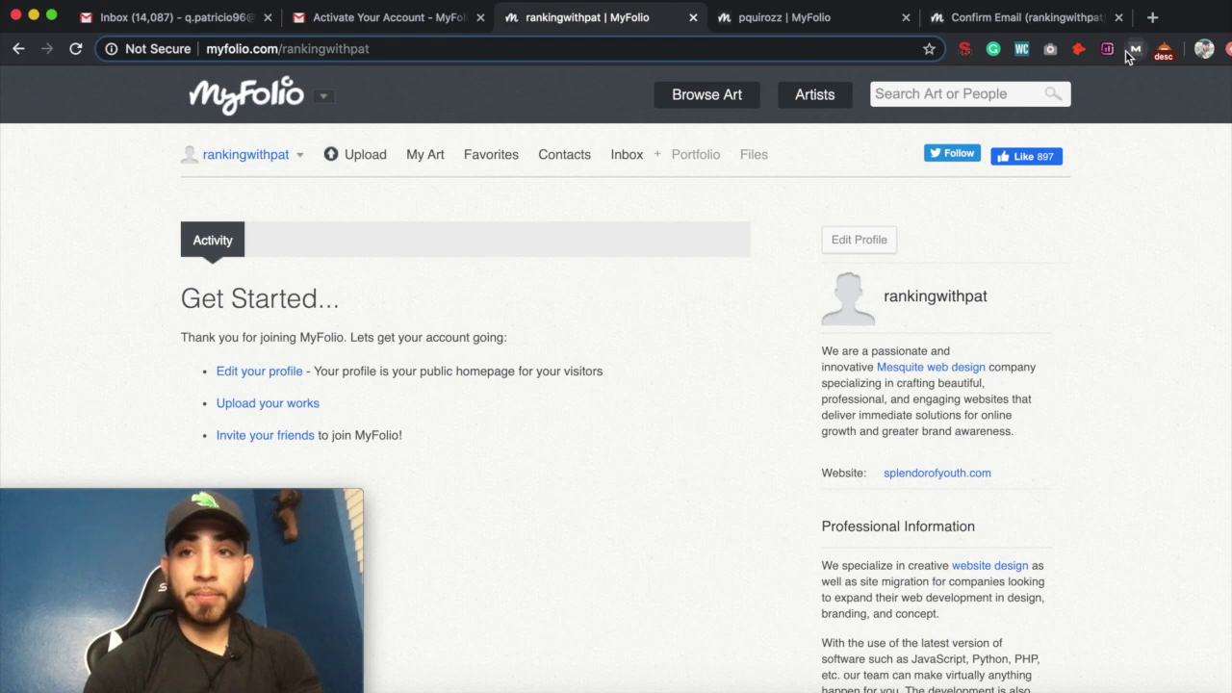
Use MozBar to highlight the profile's followed links, then close the MozBar toolbar
{"action": "left_click", "coordinate": [1136, 51]}
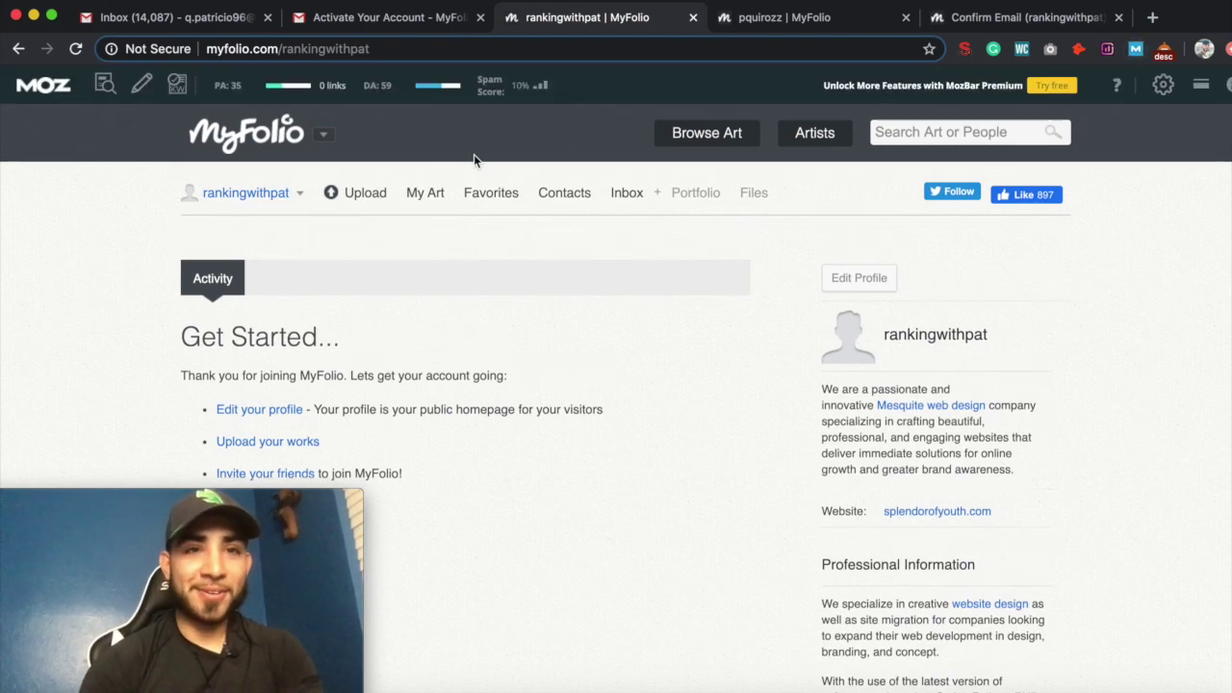
{"action": "left_click", "coordinate": [143, 85]}
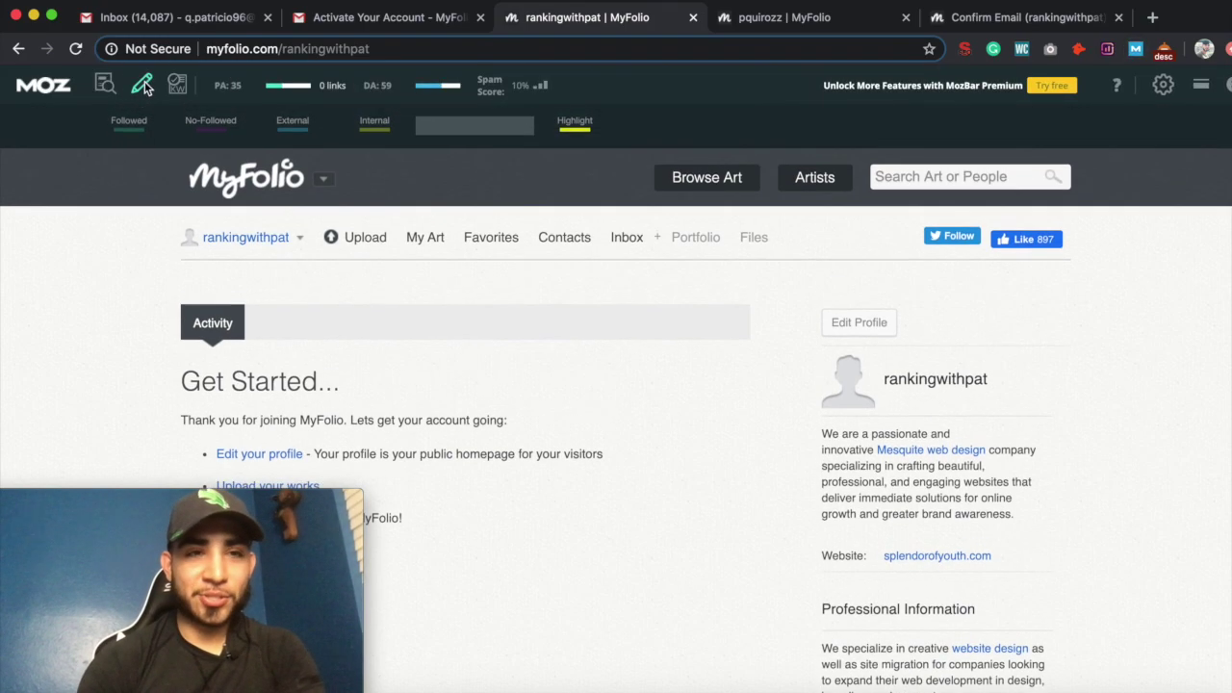
{"action": "scroll", "coordinate": [473, 330], "scroll_direction": "down", "scroll_amount": 3}
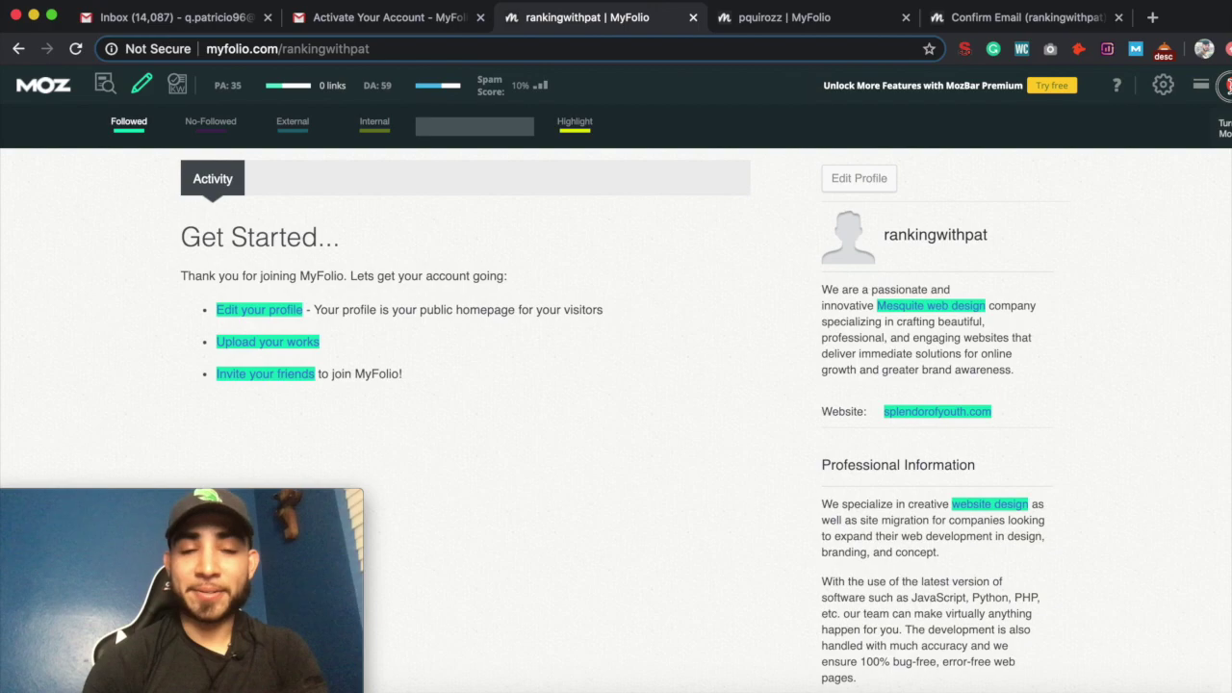
{"action": "left_click", "coordinate": [1226, 86]}
{"action": "scroll", "coordinate": [776, 463], "scroll_direction": "up", "scroll_amount": 3}
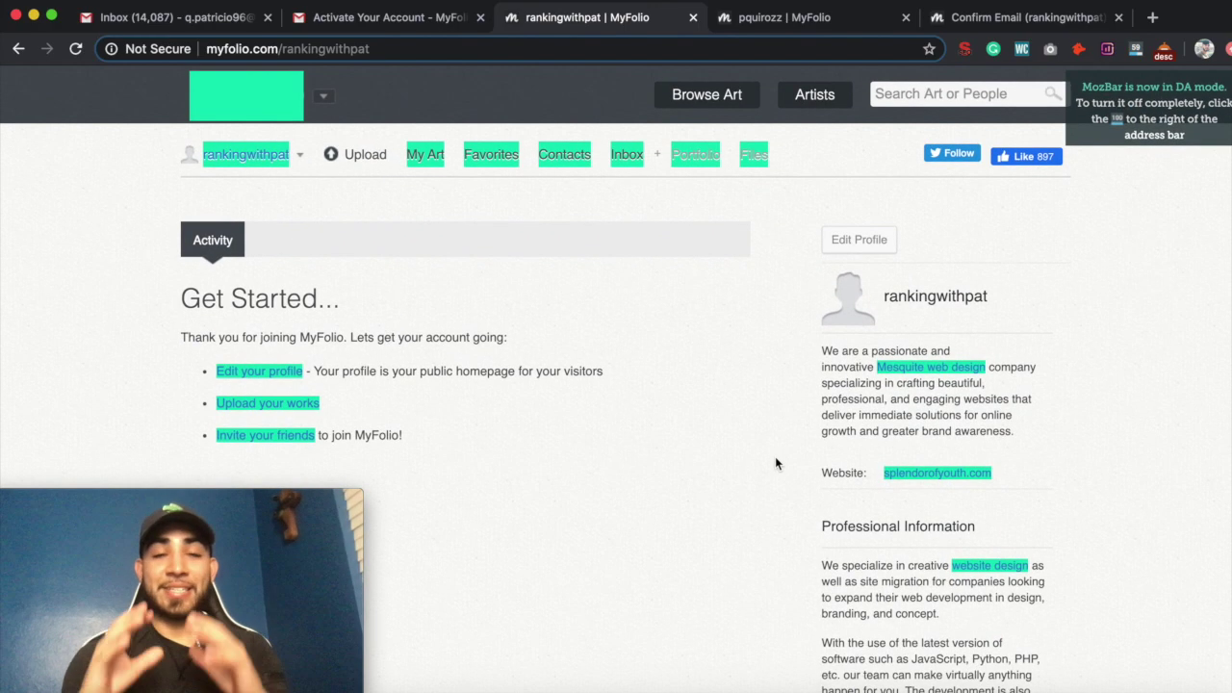